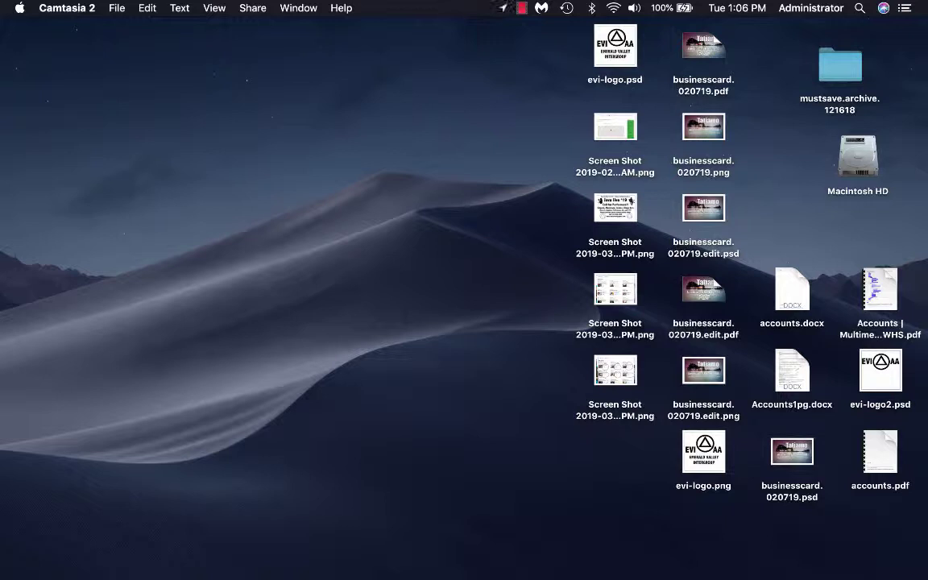
# Step: Launch Final Cut Pro and let its empty Untitled library load
pyautogui.moveTo(203, 564)
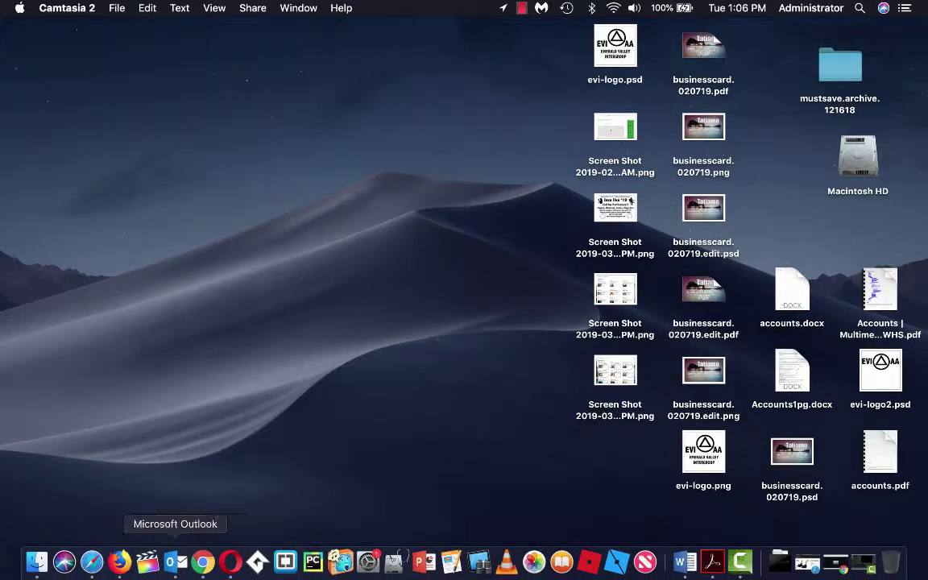
pyautogui.click(146, 561)
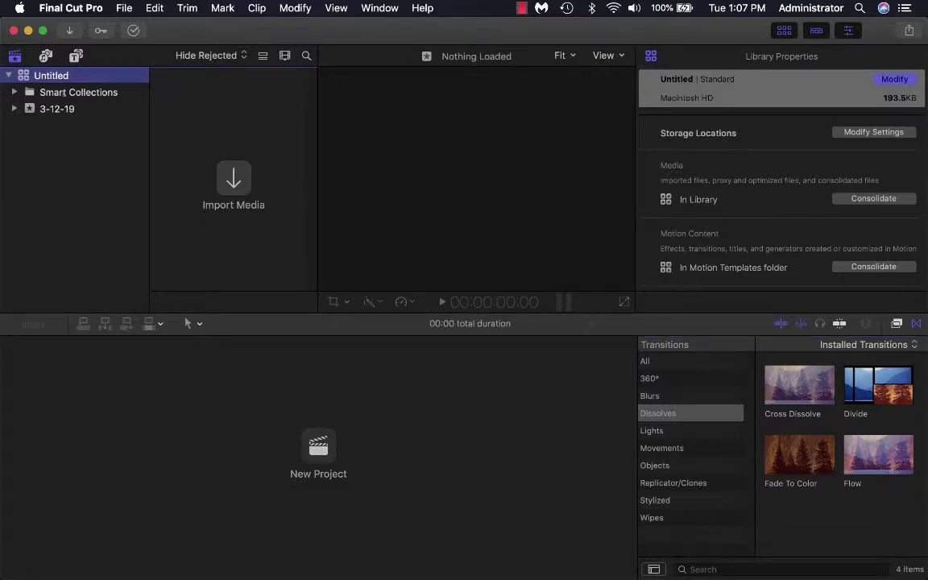
# Step: Change the Untitled library's name to 'ms.031219.library'
pyautogui.press('Return')
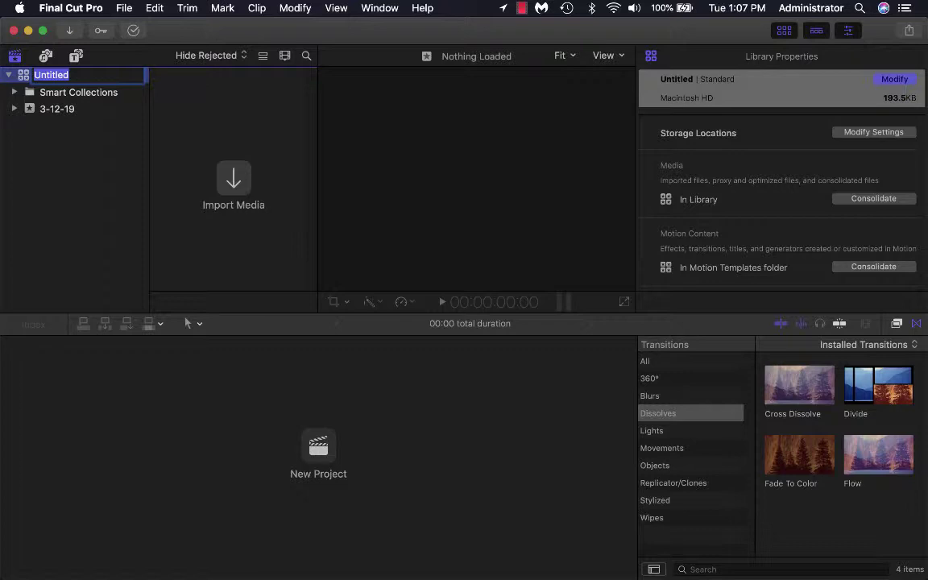
pyautogui.write('ms.0312')
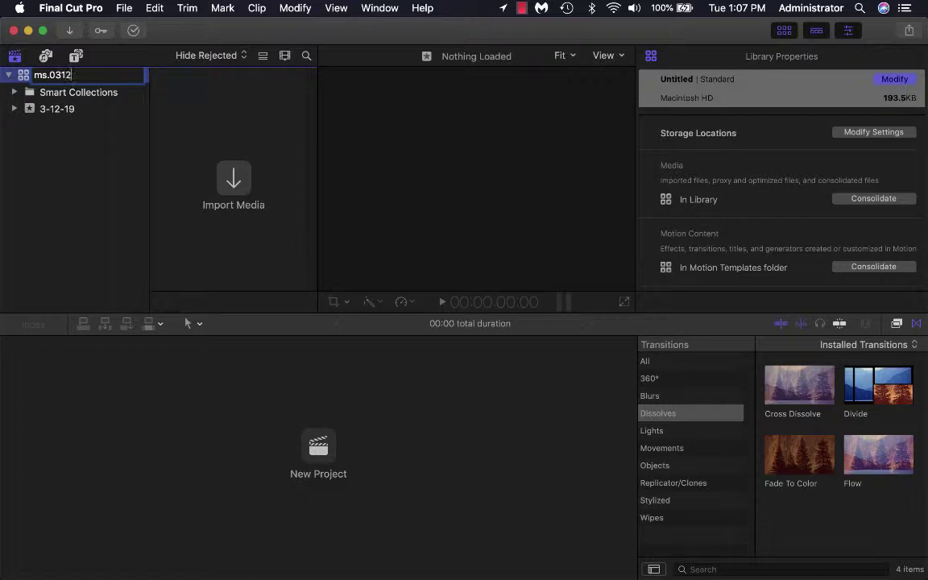
pyautogui.write('19.library')
pyautogui.press('Return')
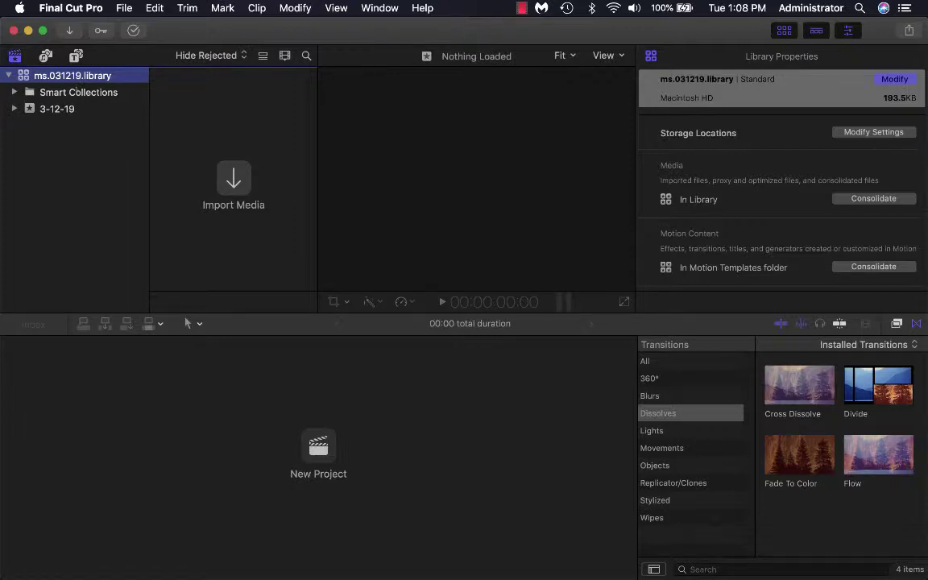
# Step: Add a new event named 'ms.031219.ss' to the ms.031219.library library
pyautogui.rightClick(76, 76)
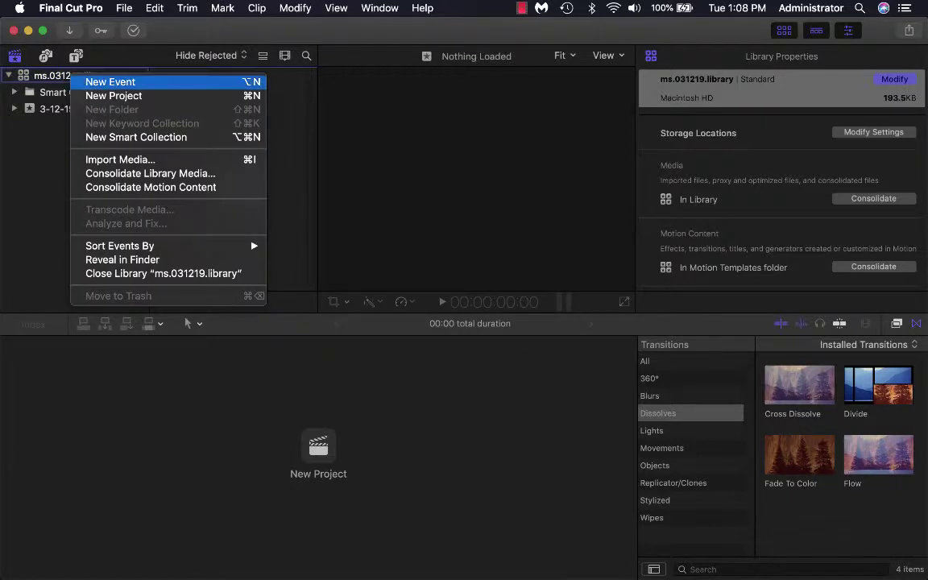
pyautogui.click(114, 80)
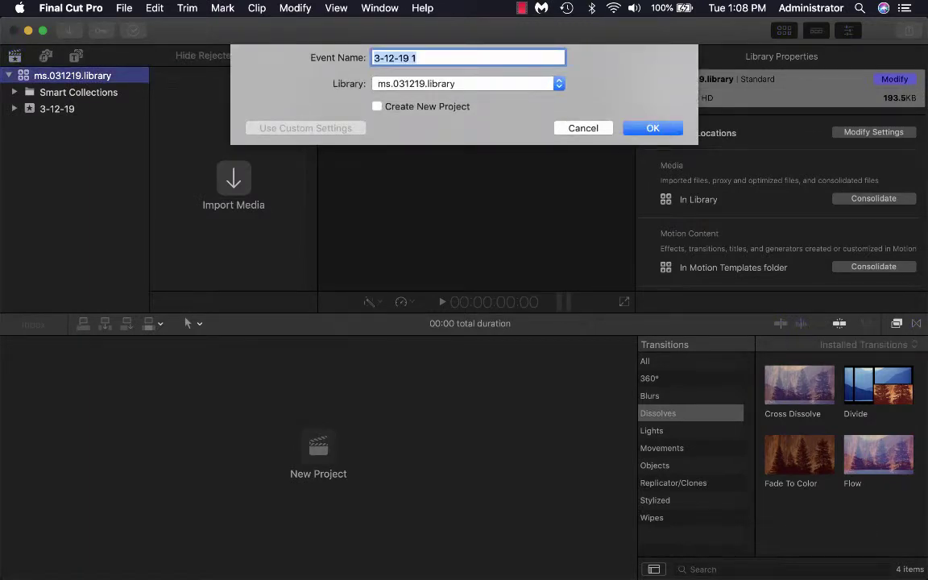
pyautogui.write('ms.')
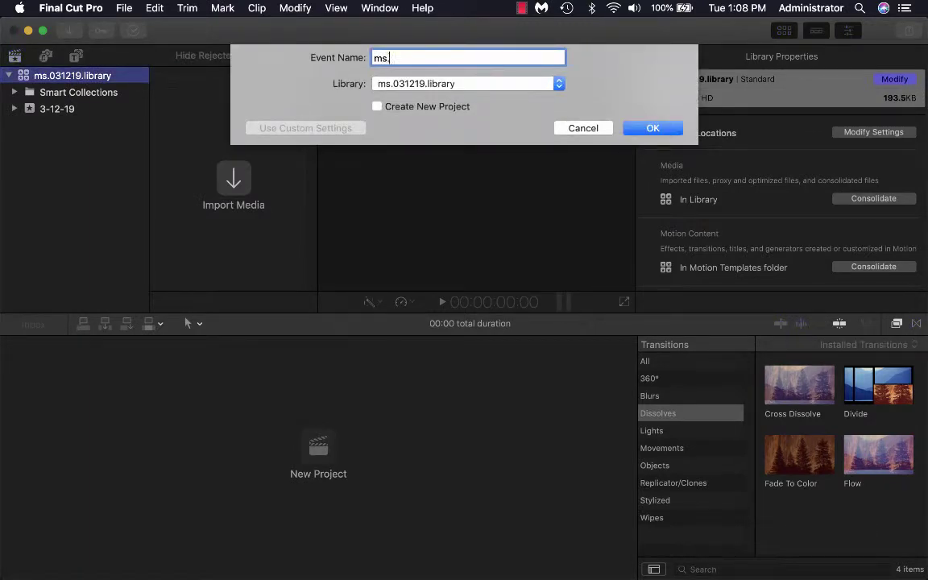
pyautogui.write('031219.ss')
pyautogui.click(652, 128)
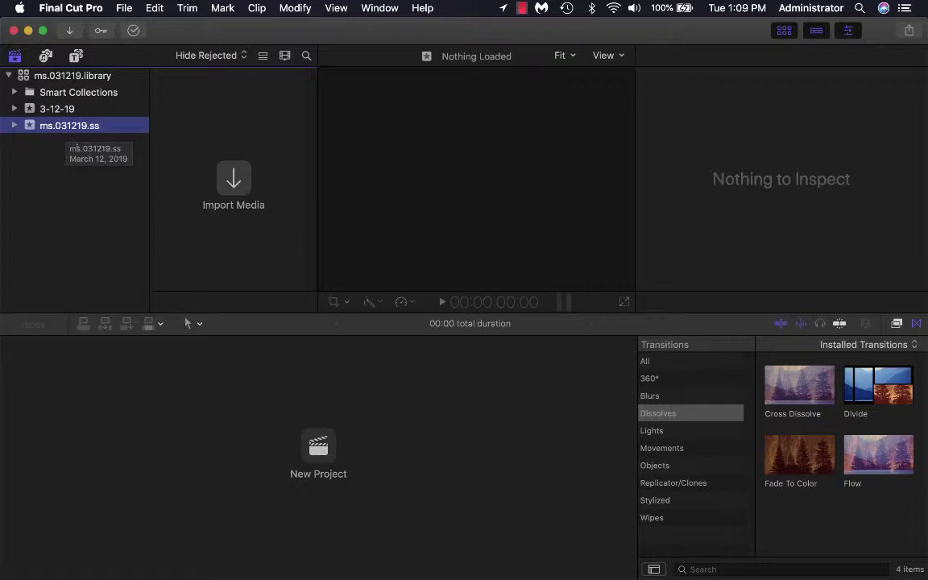
pyautogui.click(124, 8)
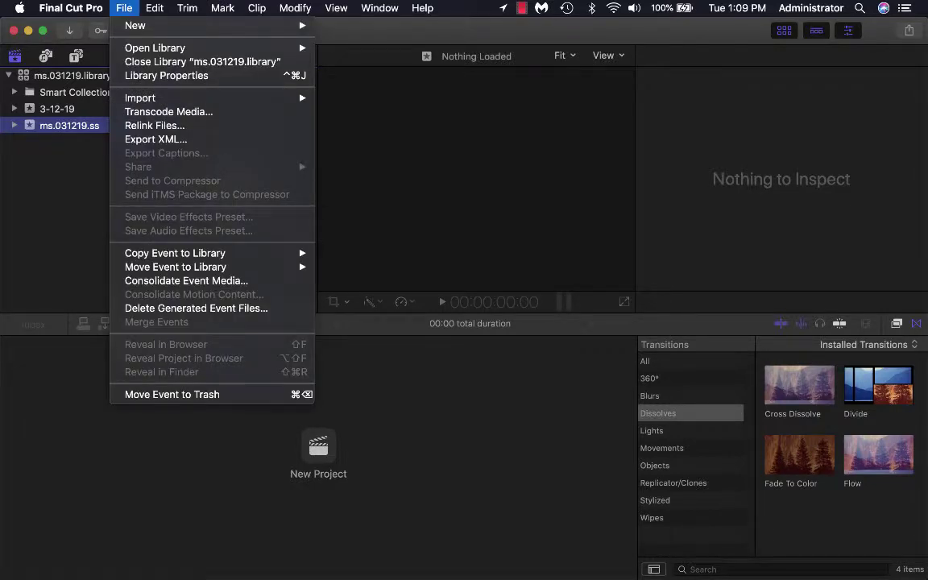
pyautogui.moveTo(201, 48)
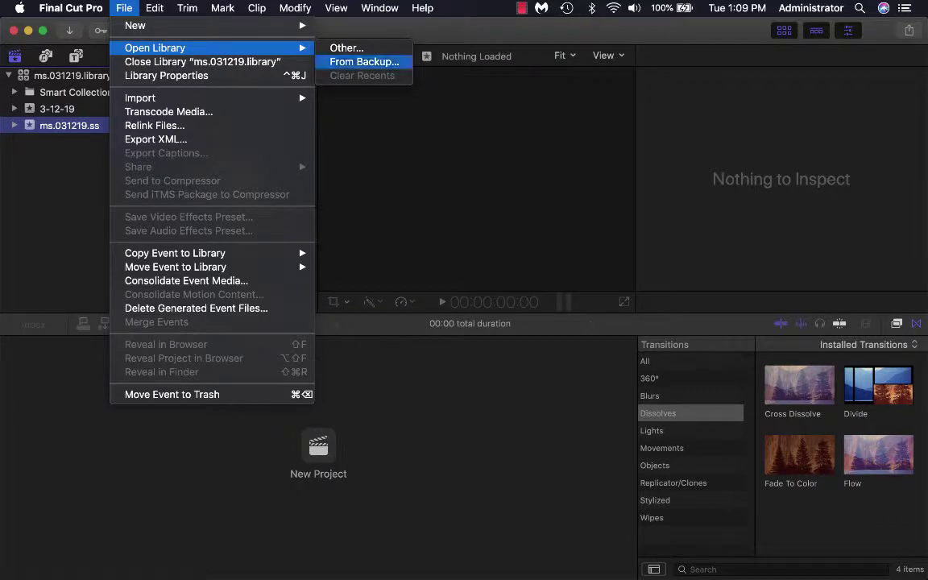
pyautogui.click(346, 47)
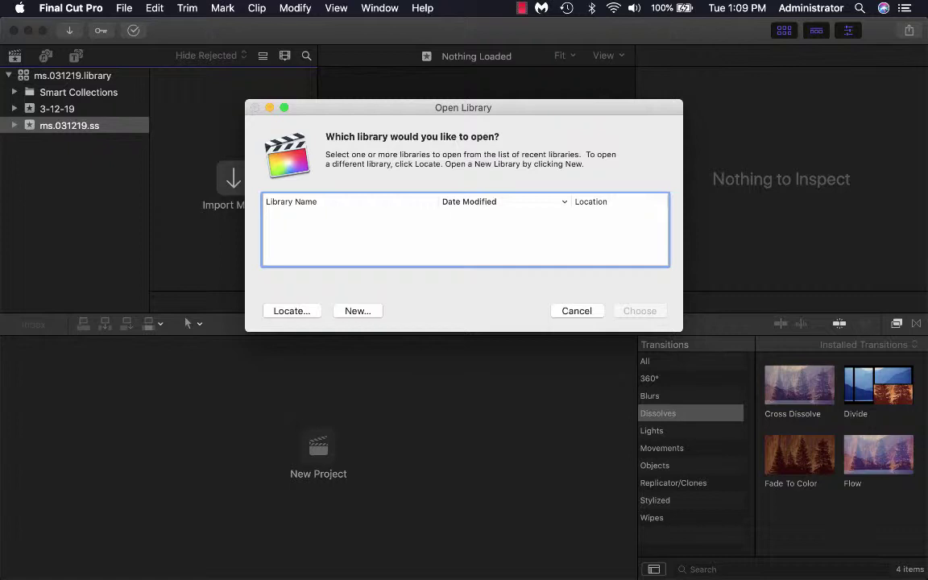
pyautogui.press('Escape')
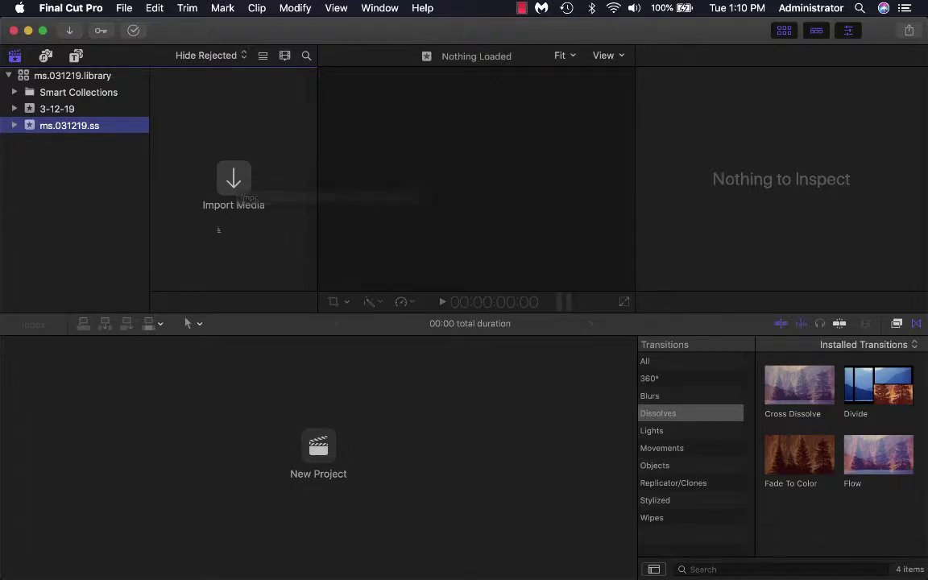
# Step: In Import Media, browse admin > Documents > ms.031219.home > ms.031219.pics toward slideshowpics
pyautogui.click(241, 192)
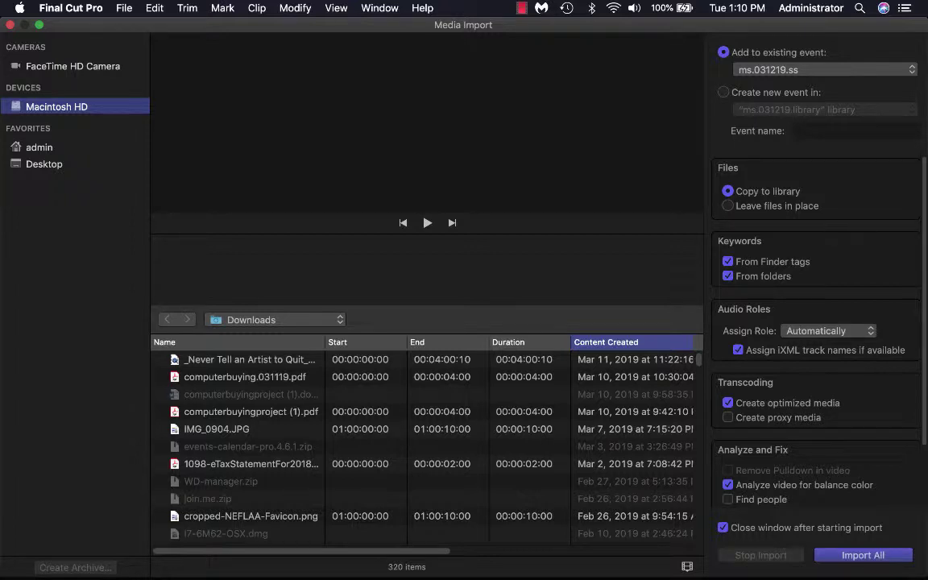
pyautogui.click(38, 147)
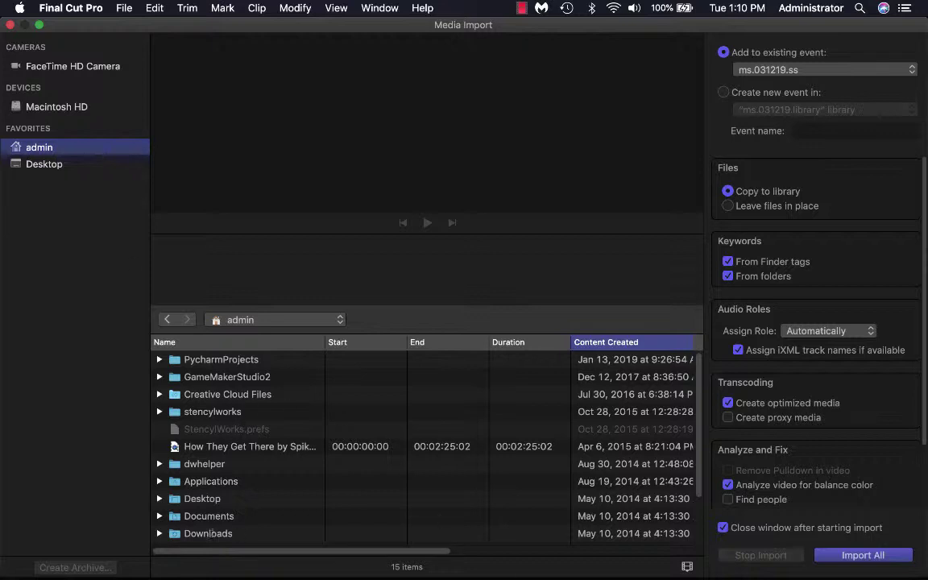
pyautogui.doubleClick(209, 516)
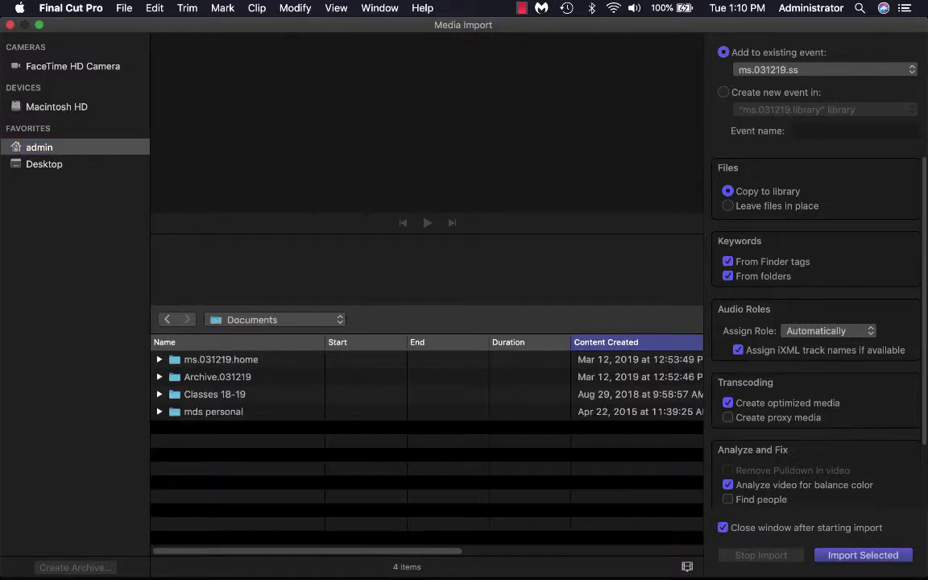
pyautogui.doubleClick(218, 359)
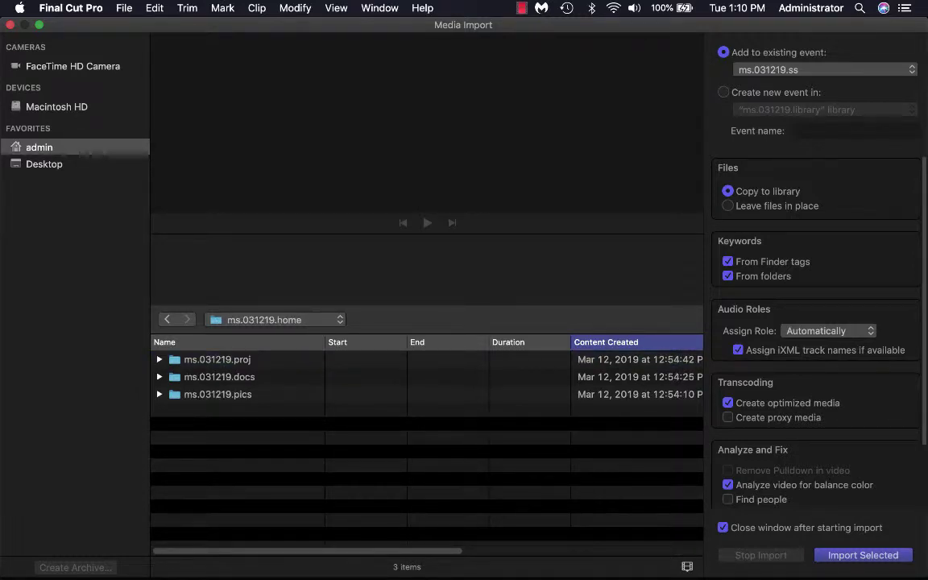
pyautogui.doubleClick(217, 394)
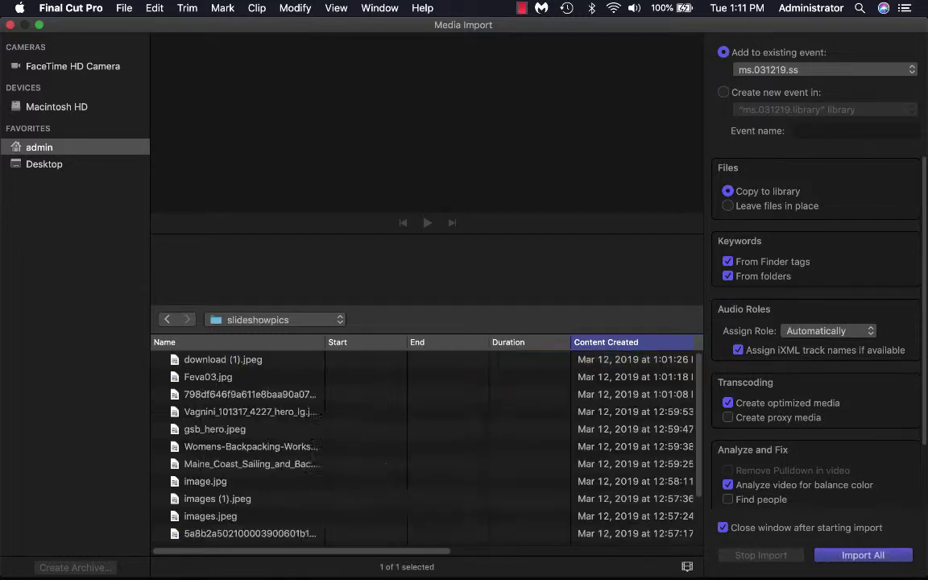
# Step: Review the slideshowpics file list and Import All, reaching the unsupported .webp warning
pyautogui.scroll(-3, 427, 447)
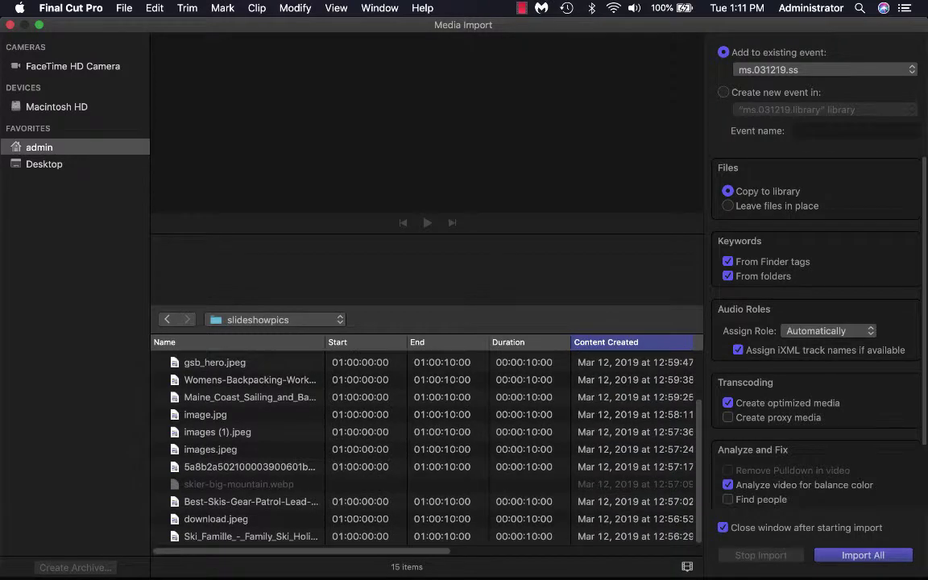
pyautogui.scroll(3, 427, 447)
pyautogui.scroll(-2, 426, 448)
pyautogui.scroll(2, 427, 447)
pyautogui.scroll(-3, 427, 447)
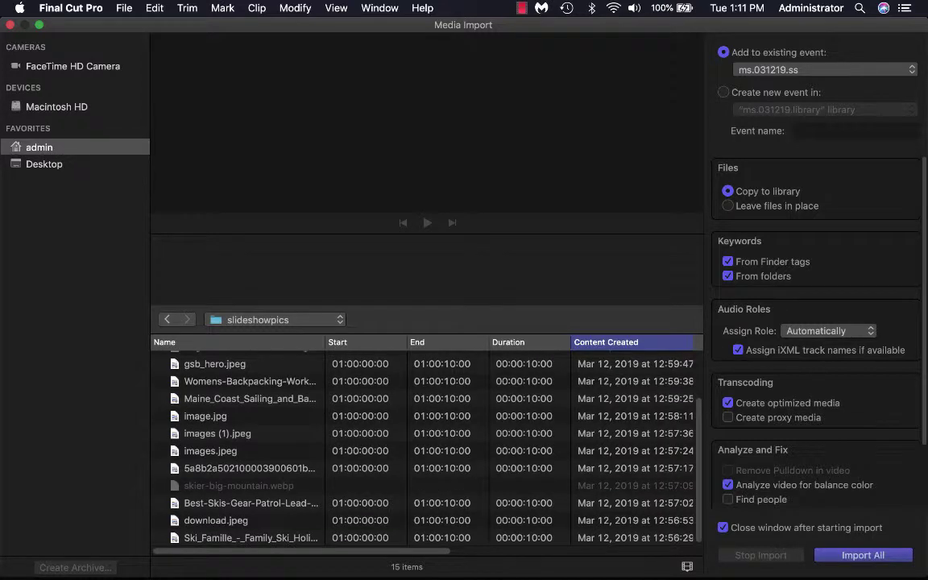
pyautogui.scroll(3, 427, 447)
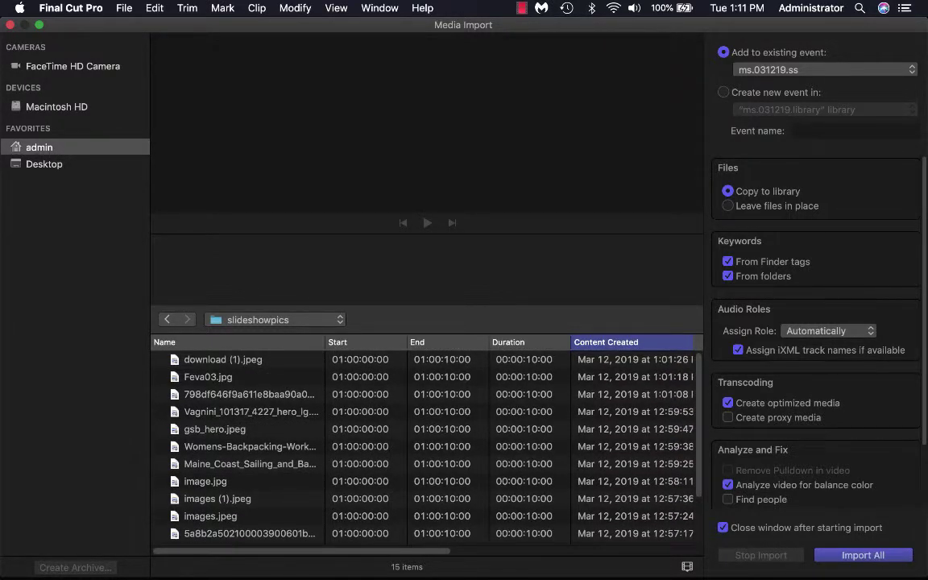
pyautogui.scroll(-3, 426, 447)
pyautogui.scroll(3, 427, 447)
pyautogui.press('Return')
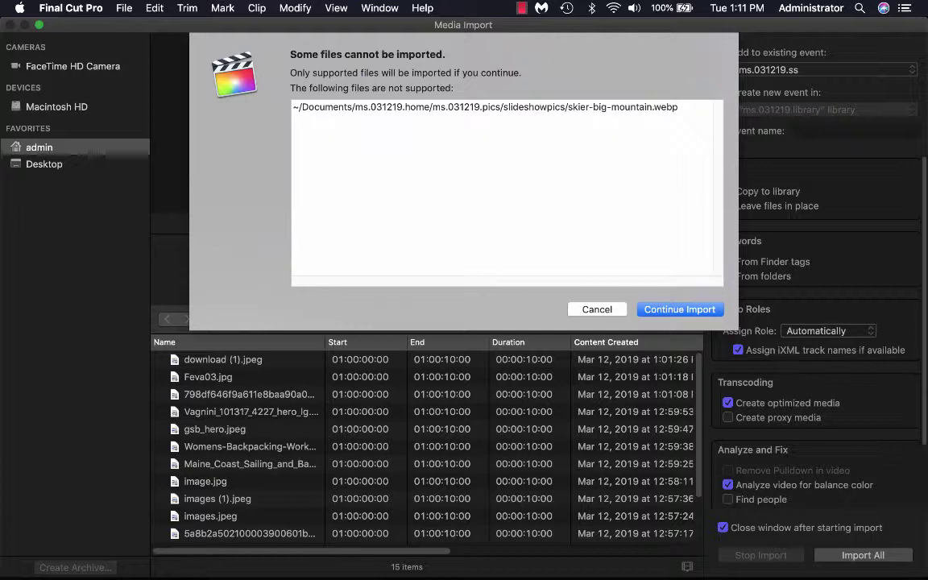
# Step: Continue the import without skier-big-mountain.webp and review the 14 imported ski clips
pyautogui.press('Return')
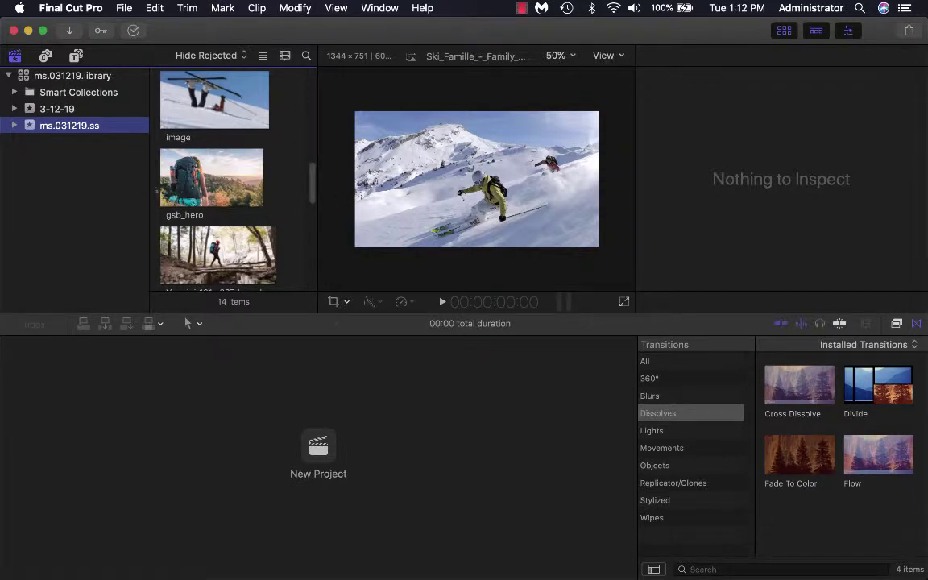
pyautogui.scroll(-6, 282, 171)
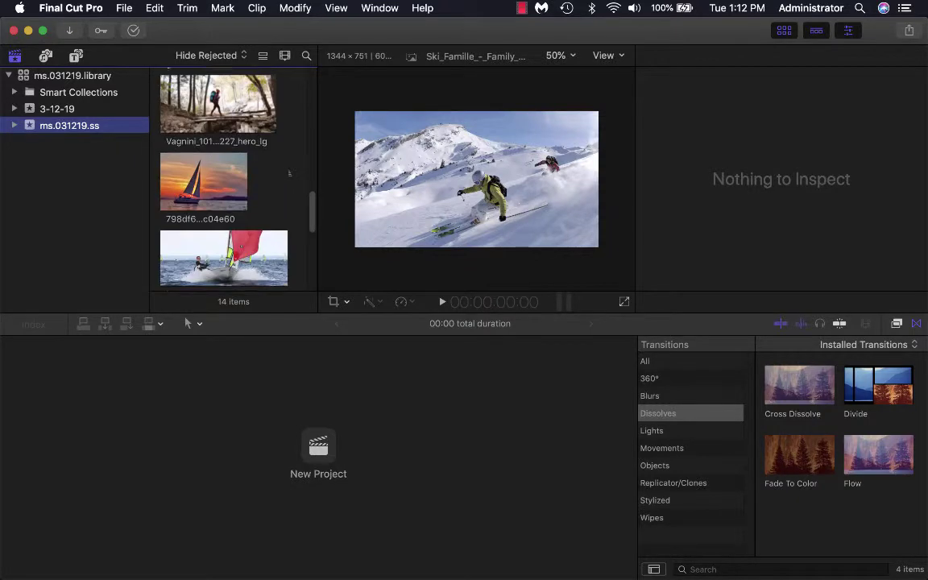
pyautogui.scroll(-5, 289, 173)
pyautogui.scroll(8, 290, 177)
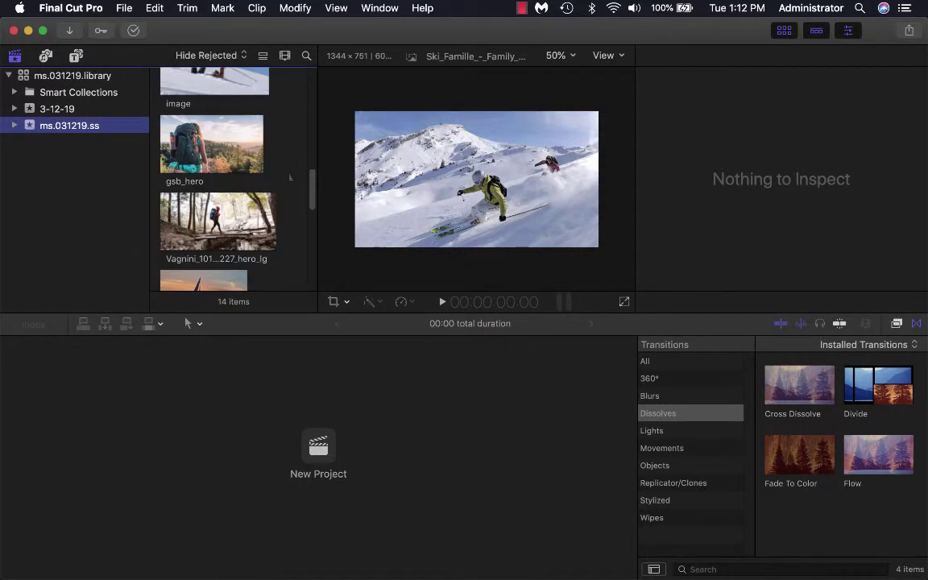
pyautogui.scroll(4, 290, 178)
pyautogui.scroll(-10, 290, 177)
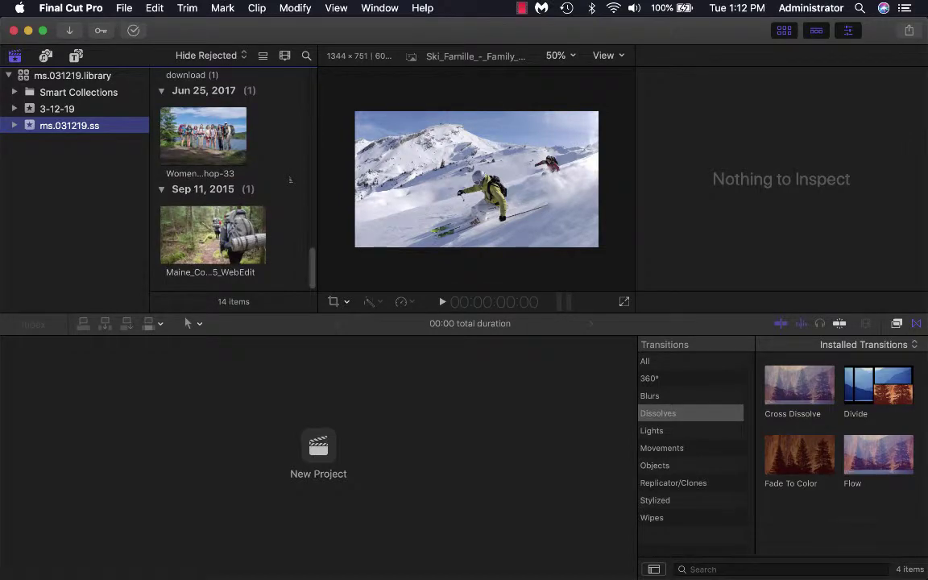
pyautogui.scroll(10, 290, 179)
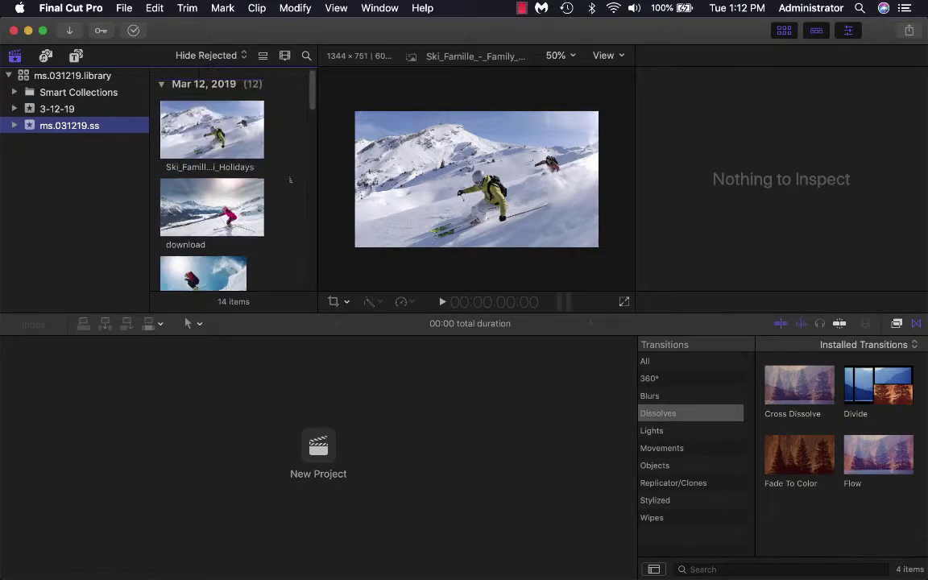
pyautogui.scroll(-5, 291, 181)
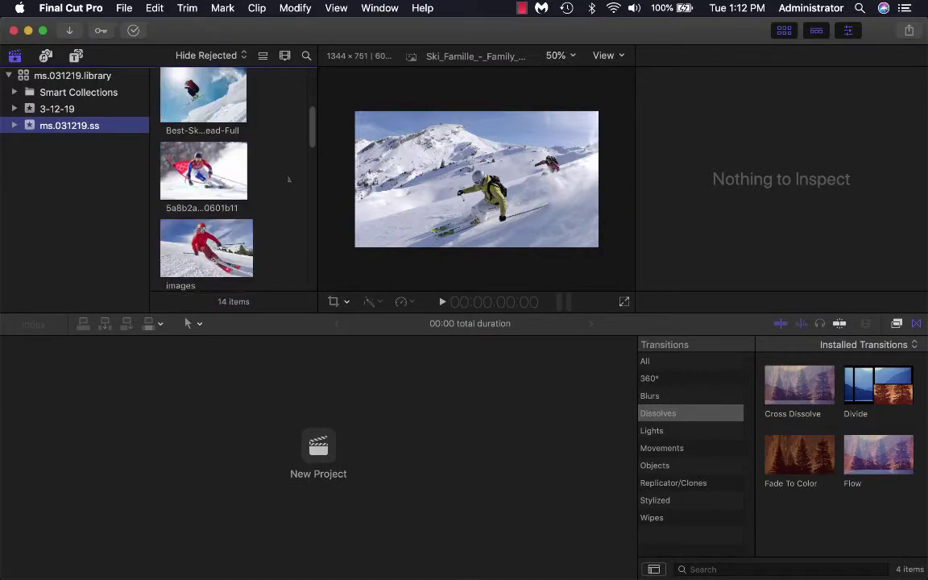
pyautogui.scroll(-6, 288, 181)
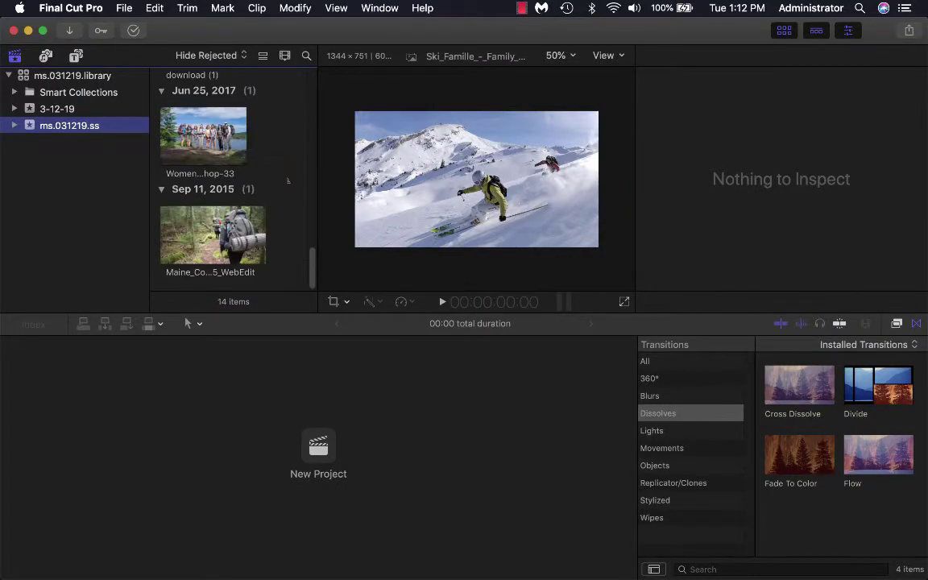
pyautogui.scroll(4, 288, 182)
pyautogui.scroll(7, 287, 182)
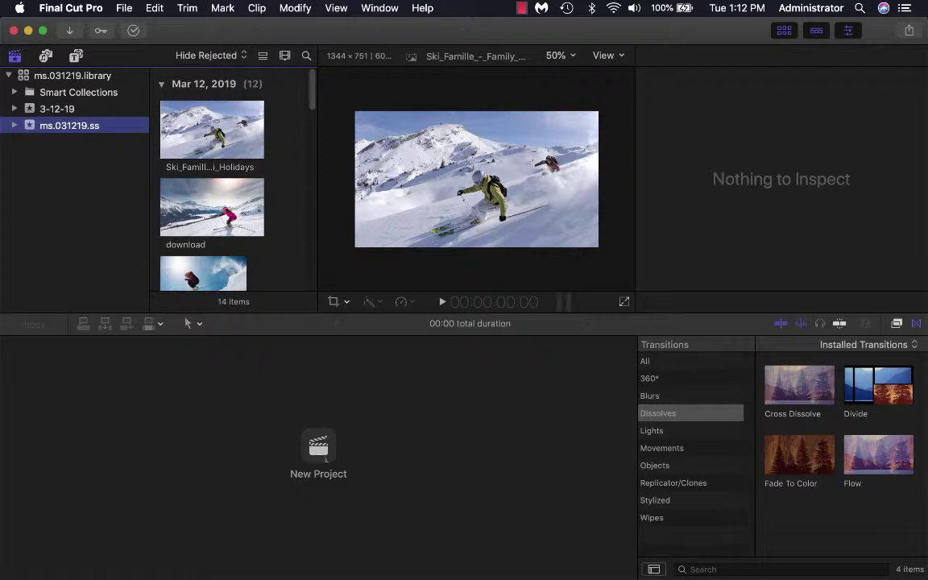
# Step: Start a new project and enter 'ms.031219.ss' as its name
pyautogui.press('super+n')
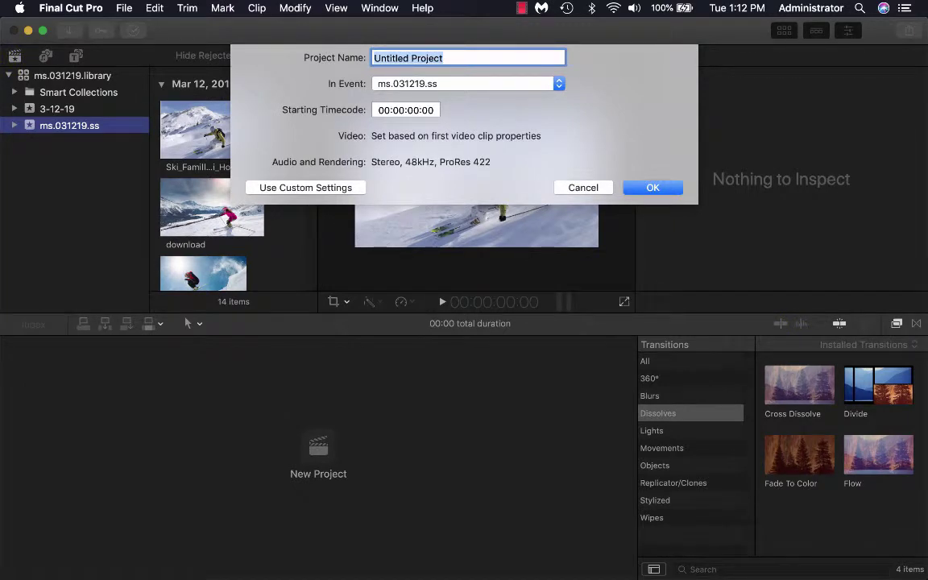
pyautogui.write('ms')
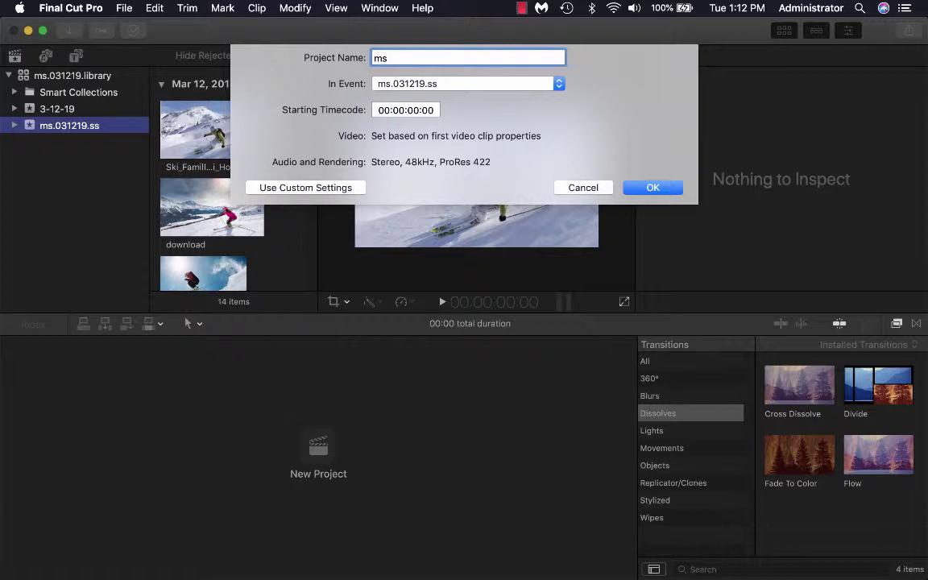
pyautogui.write('.03121')
pyautogui.write('.ss')
# Step: Confirm the New Project sheet, creating the empty 1080p HD 30p ms.031219.ss timeline
pyautogui.click(653, 190)
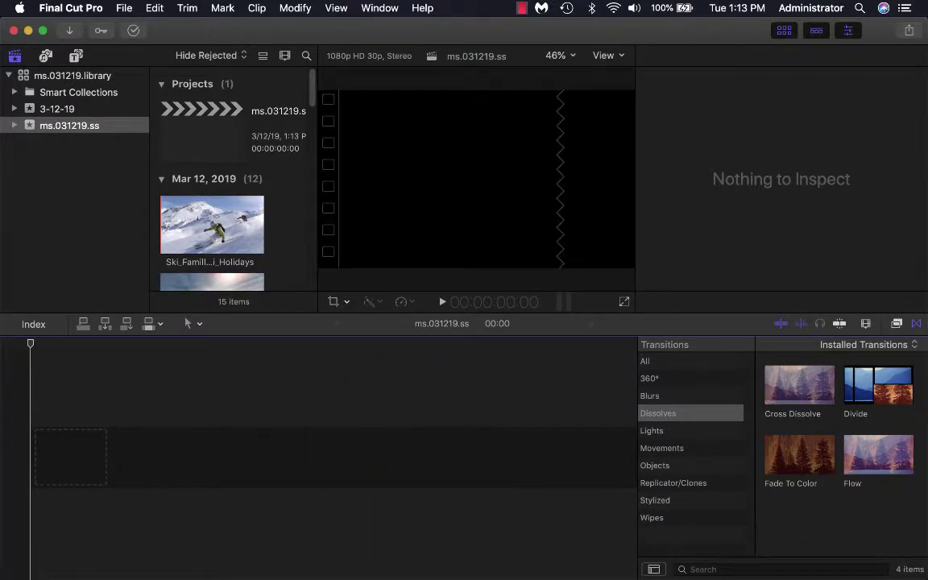
# Step: Skim the Ski_Famille clip and scroll down to the Maine coast photo
pyautogui.click(222, 225)
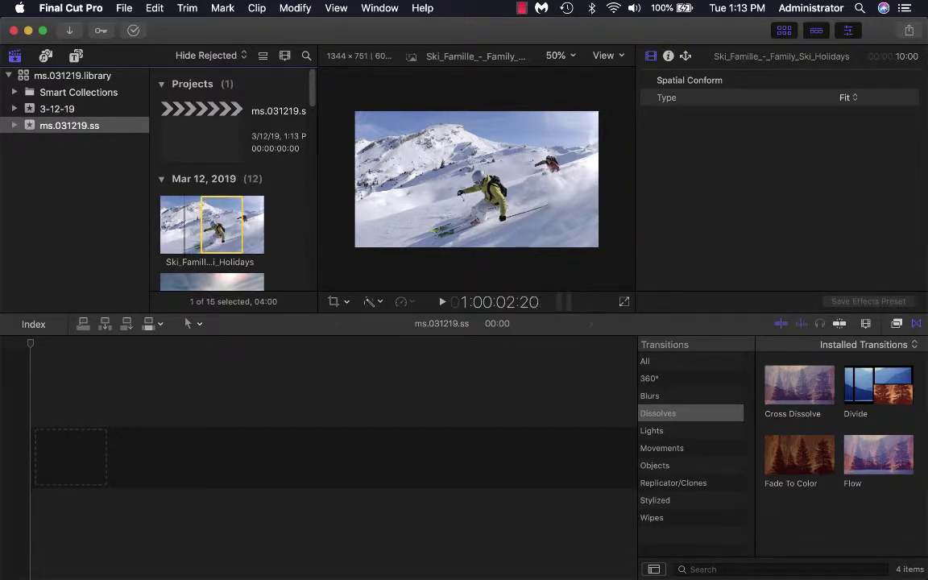
pyautogui.scroll(-5, 193, 218)
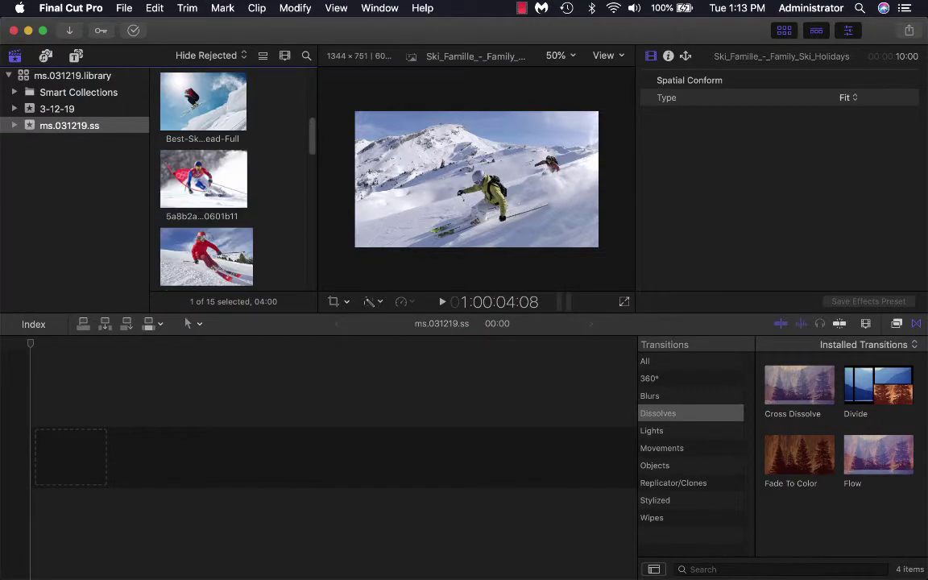
pyautogui.scroll(-10, 209, 181)
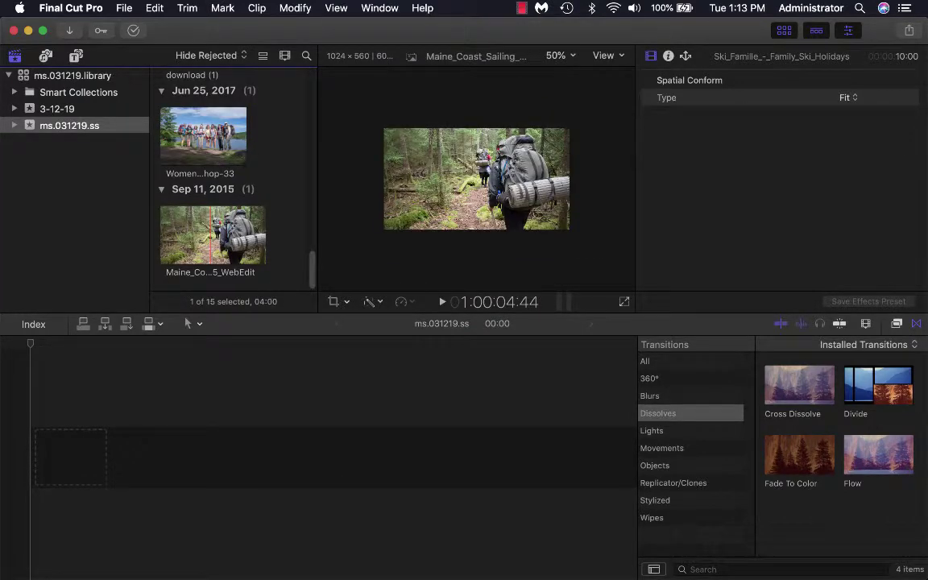
# Step: Put all 14 event clips in the timeline, accepting 1080p HD 23.98p video properties
pyautogui.press('super+a')
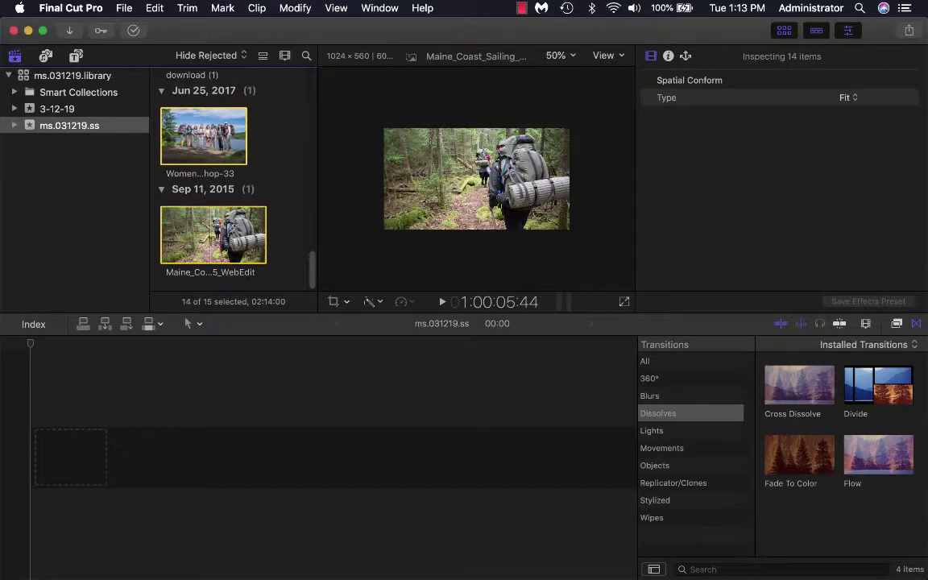
pyautogui.moveTo(199, 221); pyautogui.dragTo(249, 563)
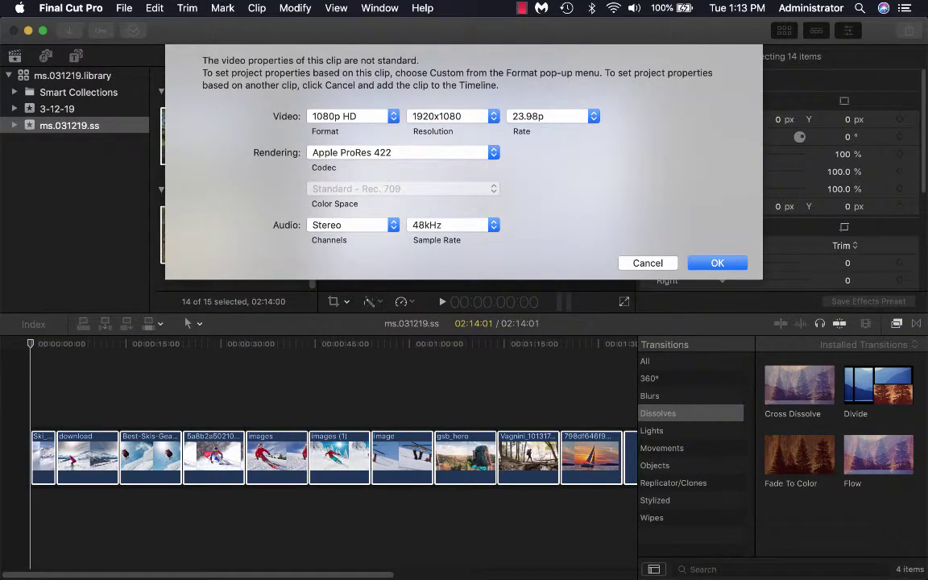
pyautogui.press('Return')
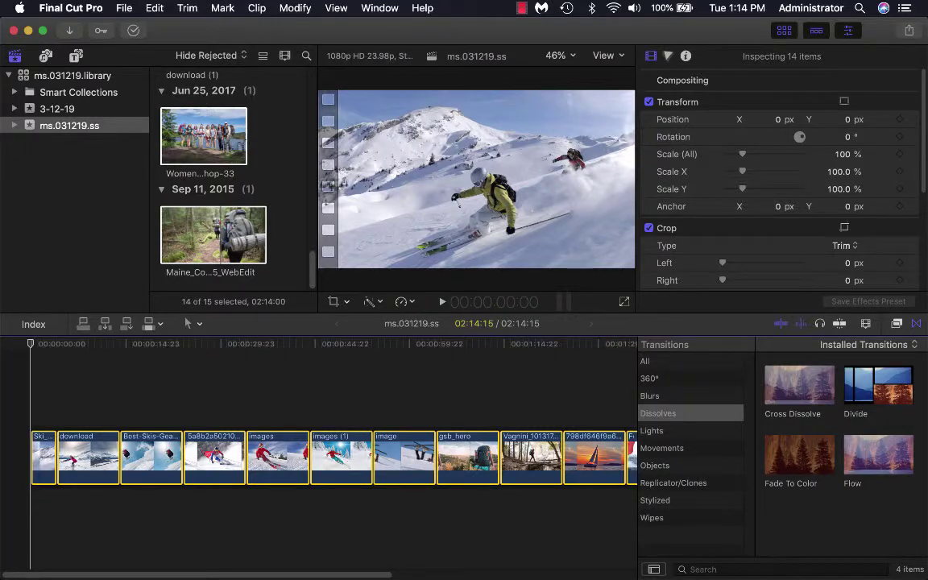
pyautogui.click(216, 125)
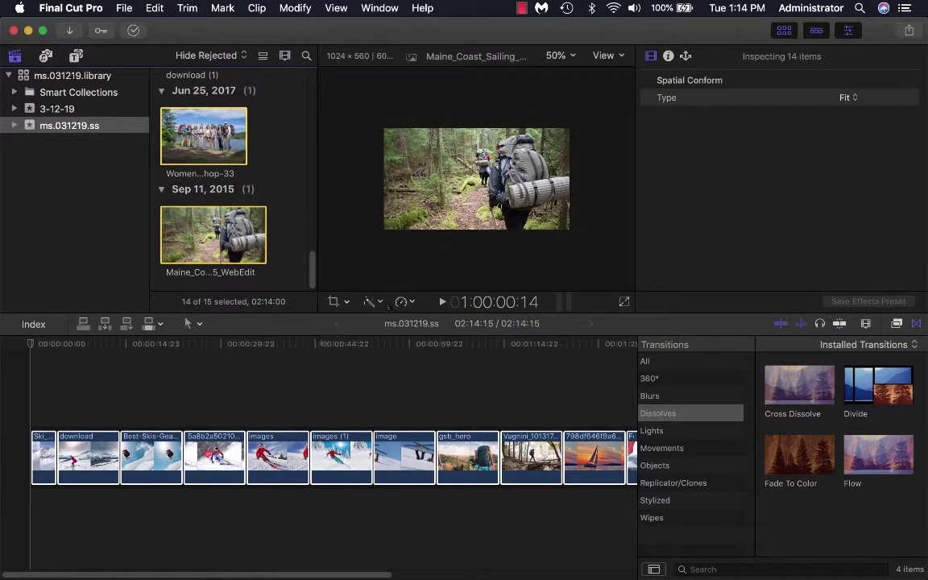
pyautogui.press('super+a')
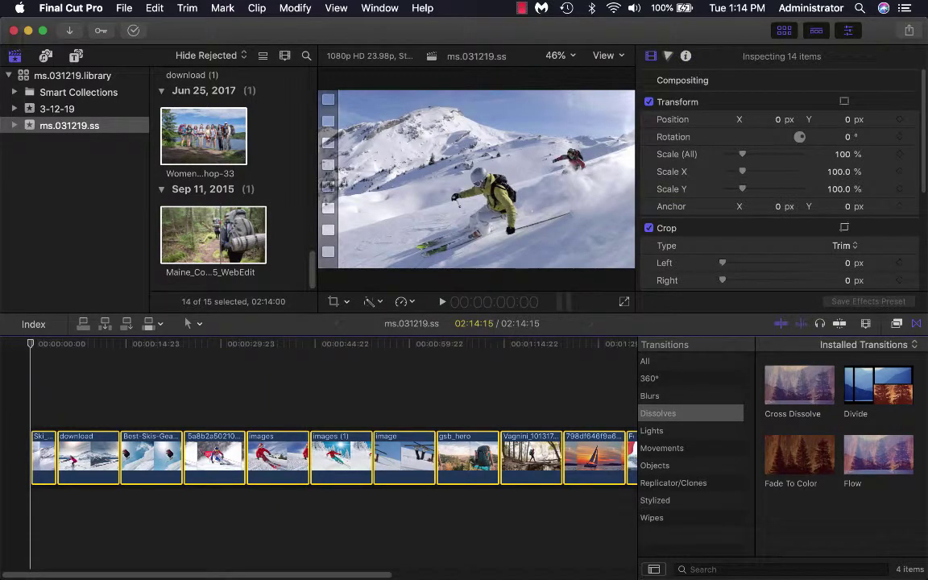
pyautogui.moveTo(2, 21); pyautogui.dragTo(635, 568)
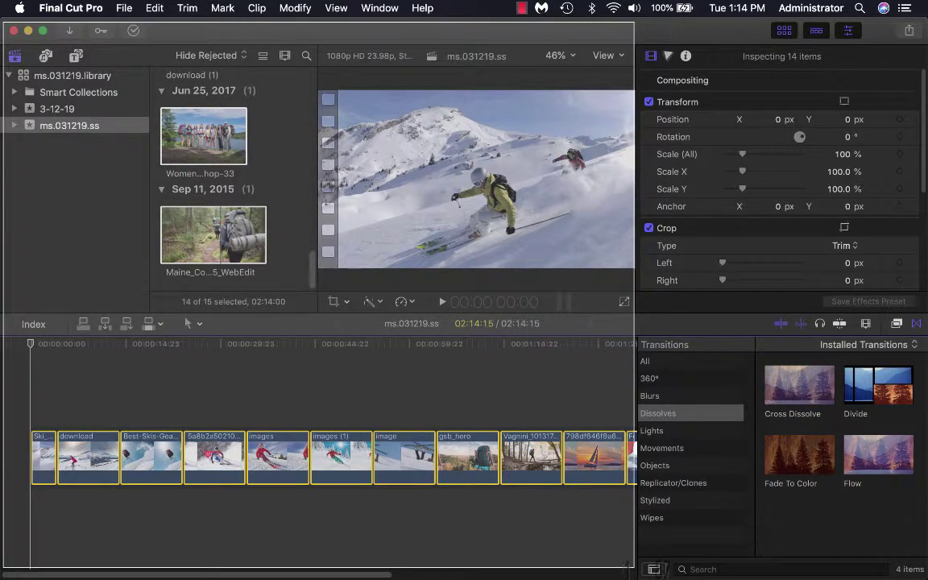
pyautogui.moveTo(635, 568); pyautogui.dragTo(634, 568)
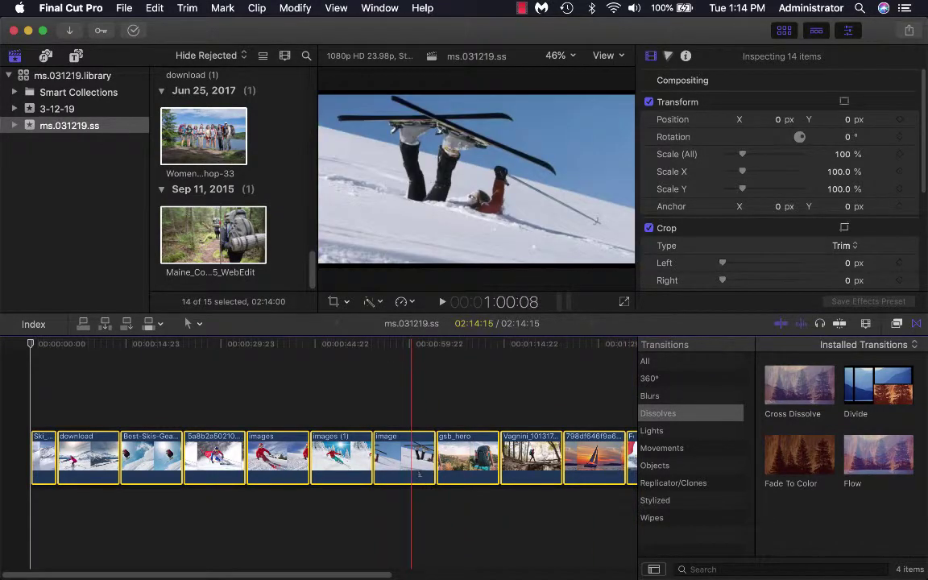
# Step: Move the image clip to fourth position and Best-Skis-Gear after Vagnini, before the sailboat clip
pyautogui.moveTo(418, 476); pyautogui.dragTo(408, 459)
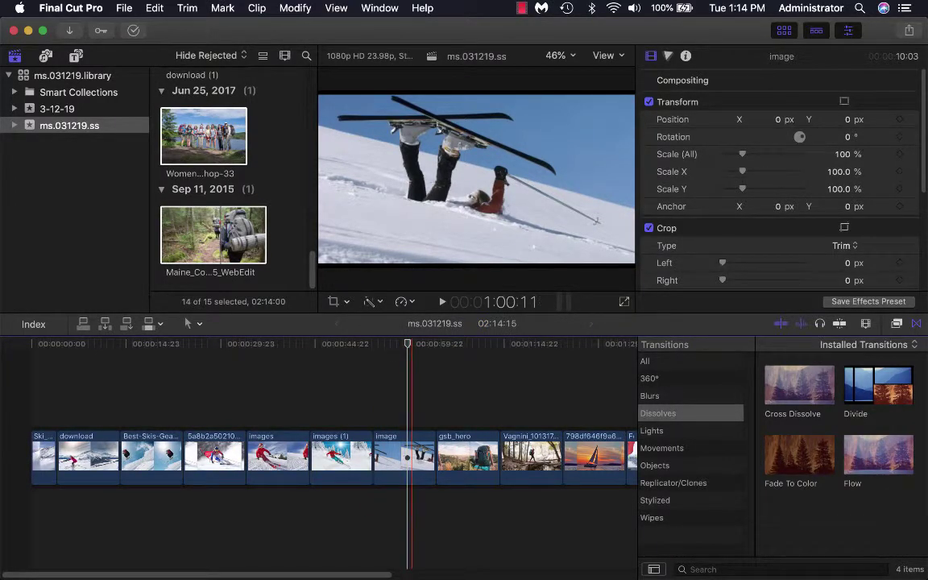
pyautogui.click(406, 457)
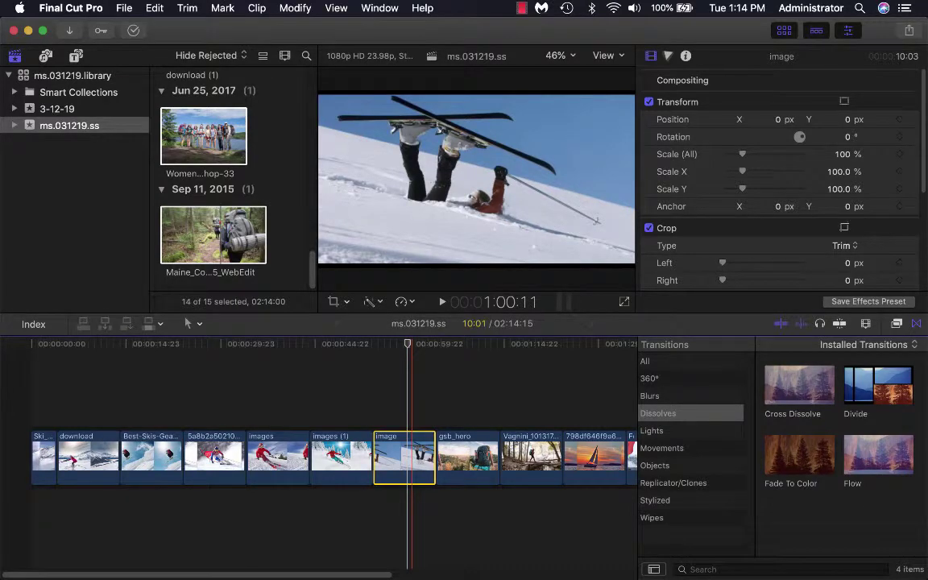
pyautogui.moveTo(407, 457); pyautogui.dragTo(266, 453)
pyautogui.moveTo(174, 457); pyautogui.dragTo(528, 459)
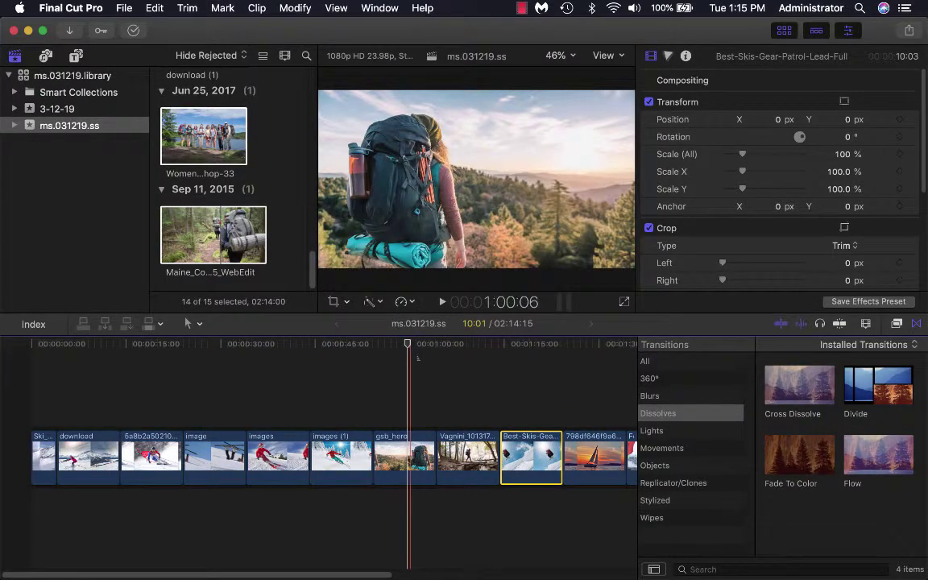
pyautogui.click(219, 377)
pyautogui.press('Home')
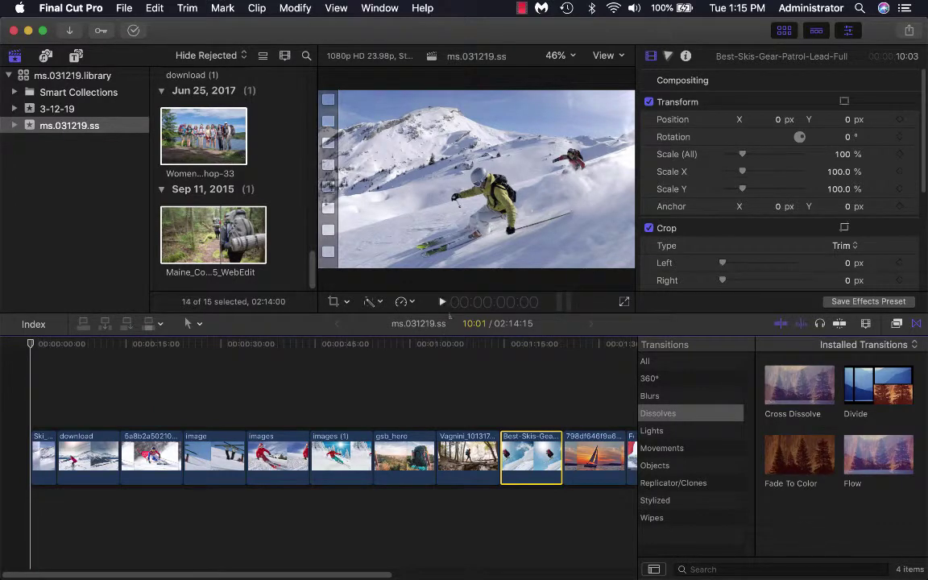
# Step: Play the reordered slideshow from the beginning, then stop playback
pyautogui.press('space')
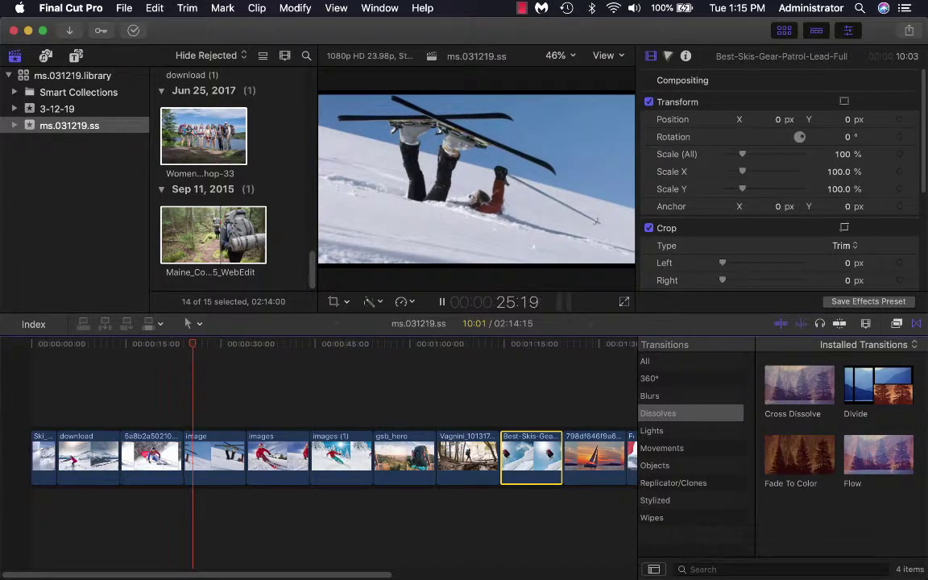
pyautogui.click(44, 457)
pyautogui.press('space')
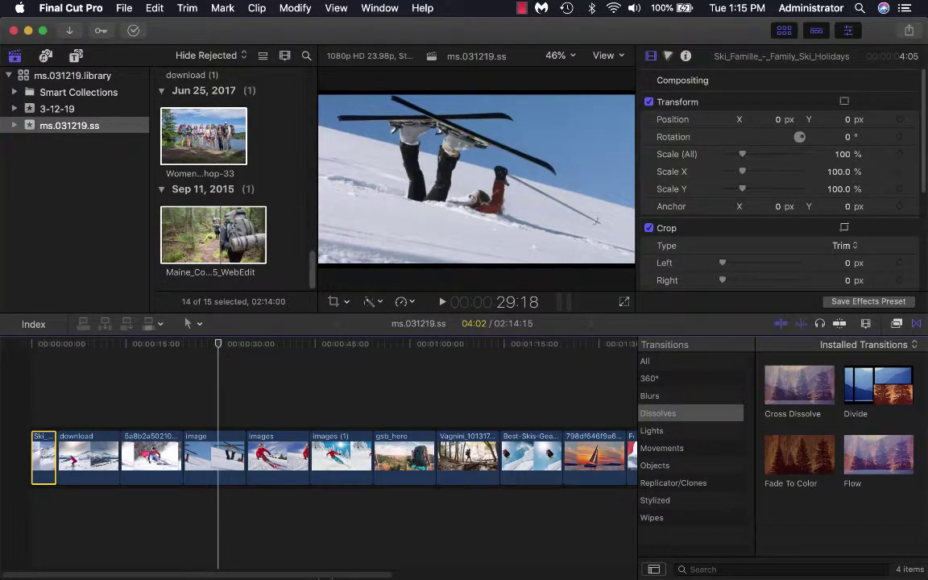
# Step: Select all 14 photo clips in the ms.031219.ss timeline
pyautogui.hscroll(10, 323, 459)
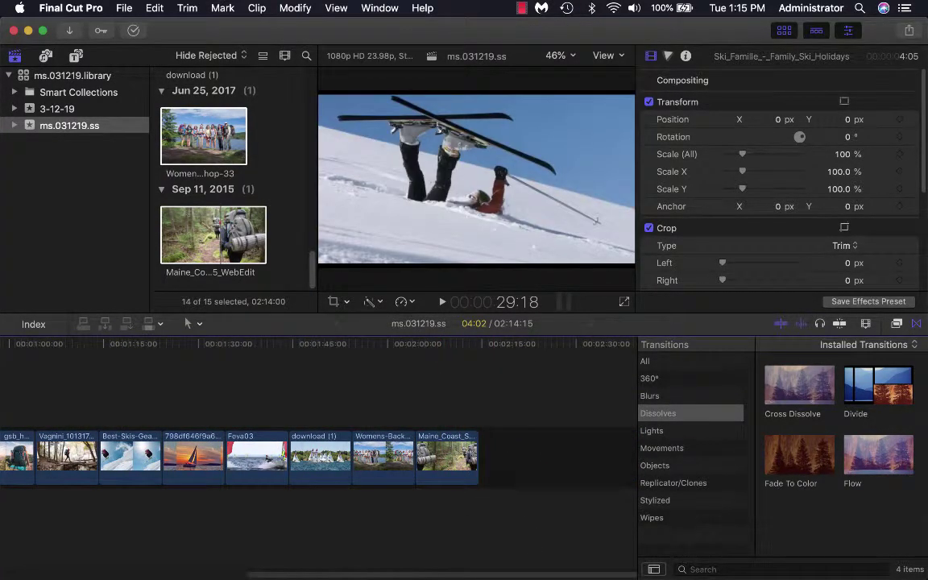
pyautogui.hscroll(-15, 318, 455)
pyautogui.hscroll(10, 318, 456)
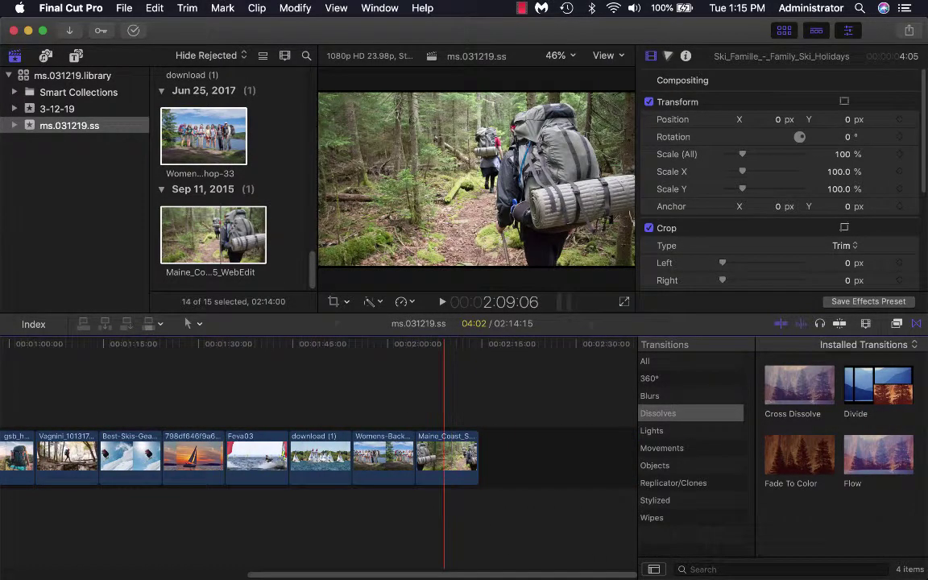
pyautogui.press('super+a')
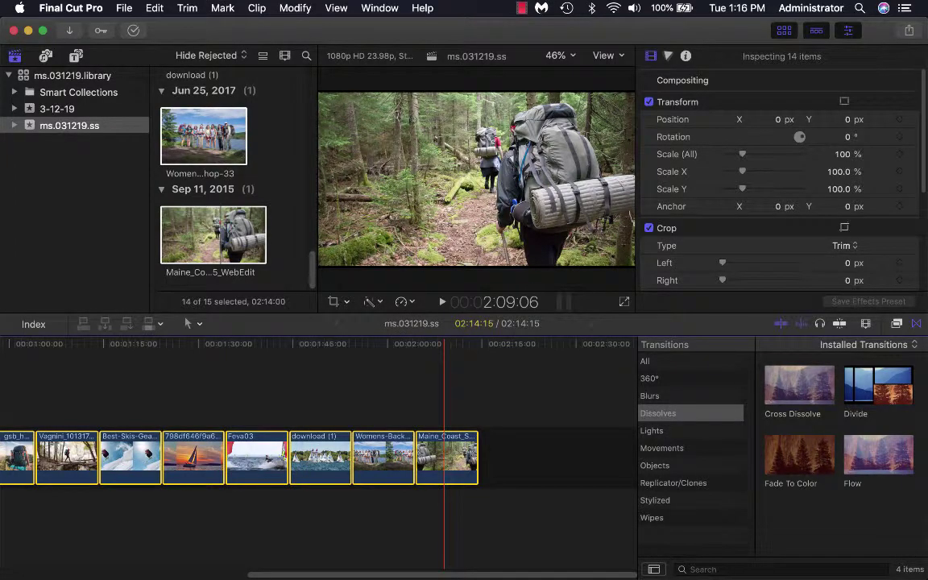
pyautogui.rightClick(446, 458)
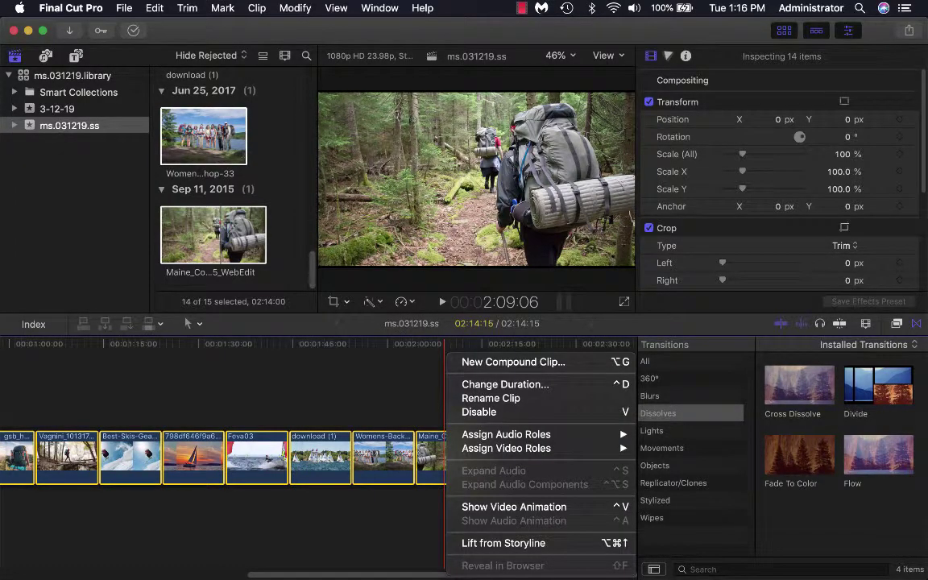
pyautogui.click(507, 384)
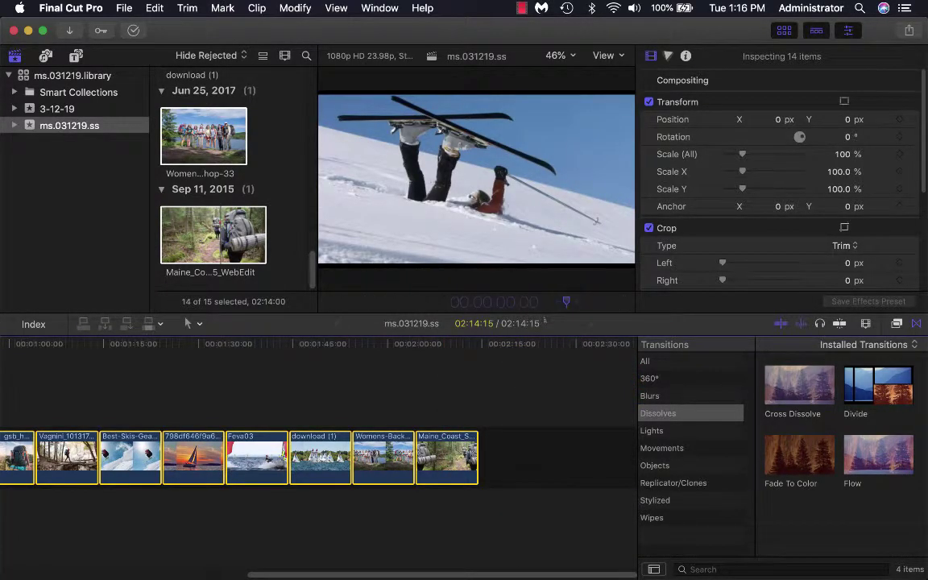
pyautogui.write('4:00')
pyautogui.press('Return')
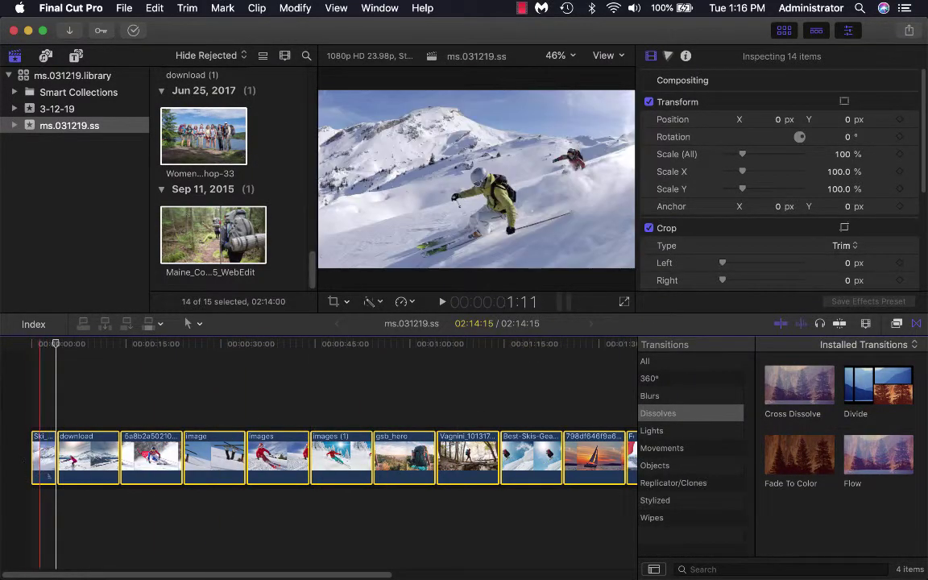
pyautogui.rightClick(43, 455)
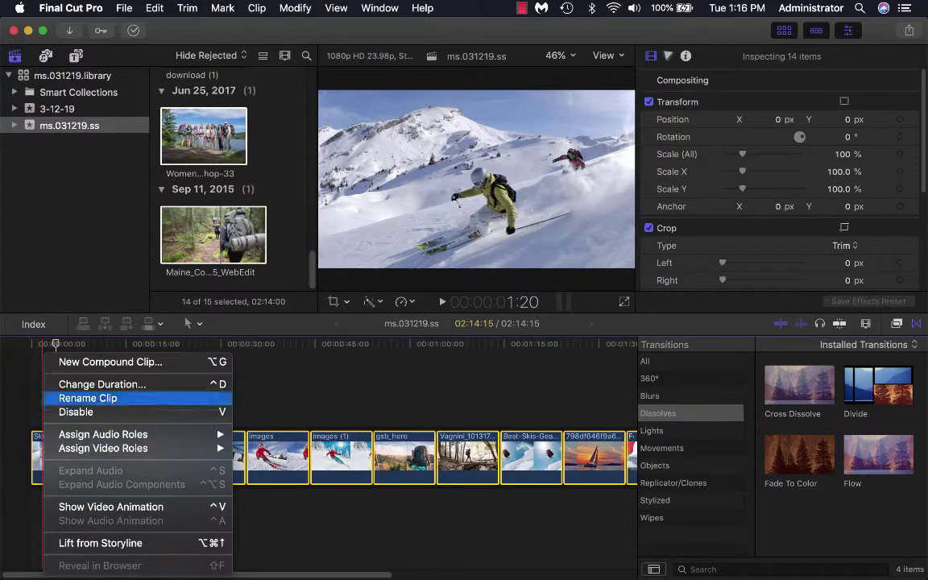
pyautogui.click(102, 385)
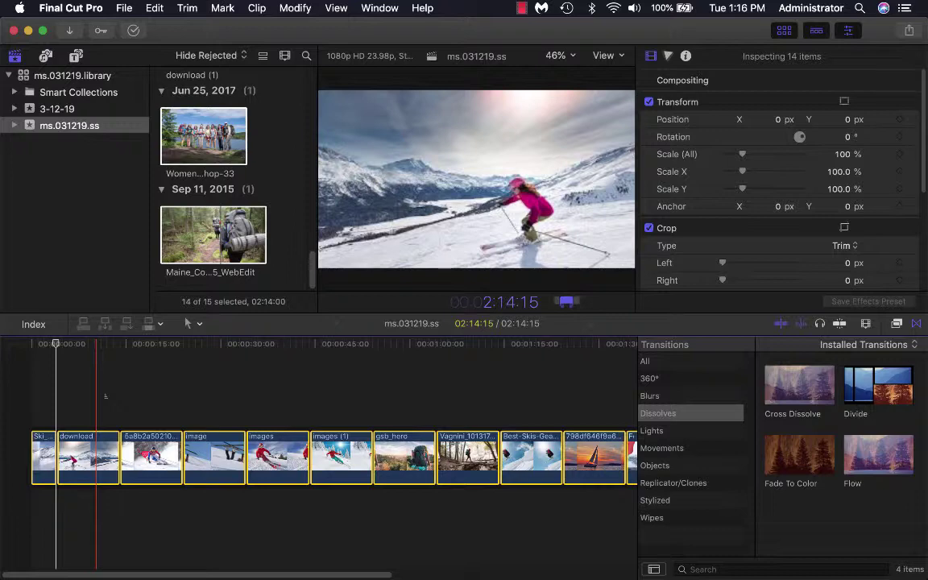
pyautogui.write('400')
pyautogui.press('Return')
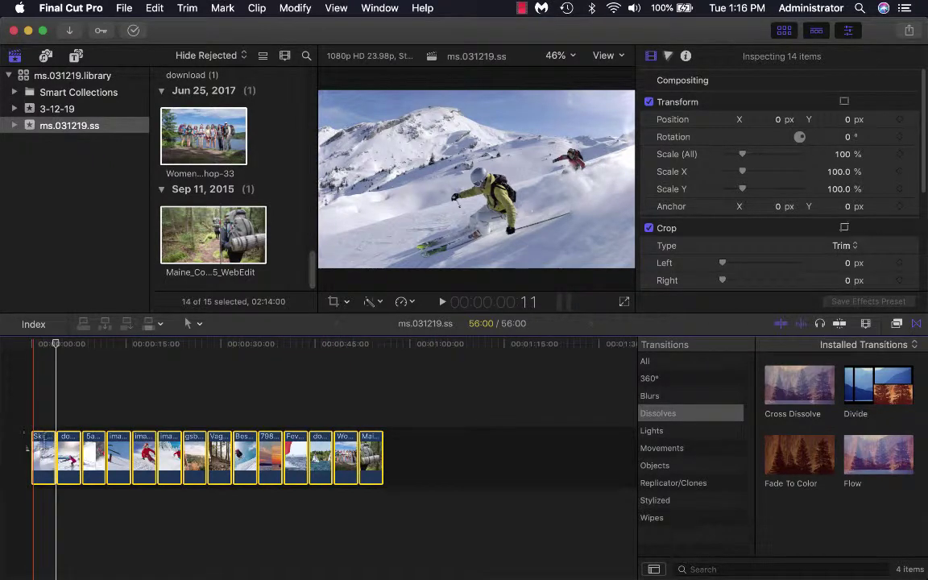
pyautogui.press('space')
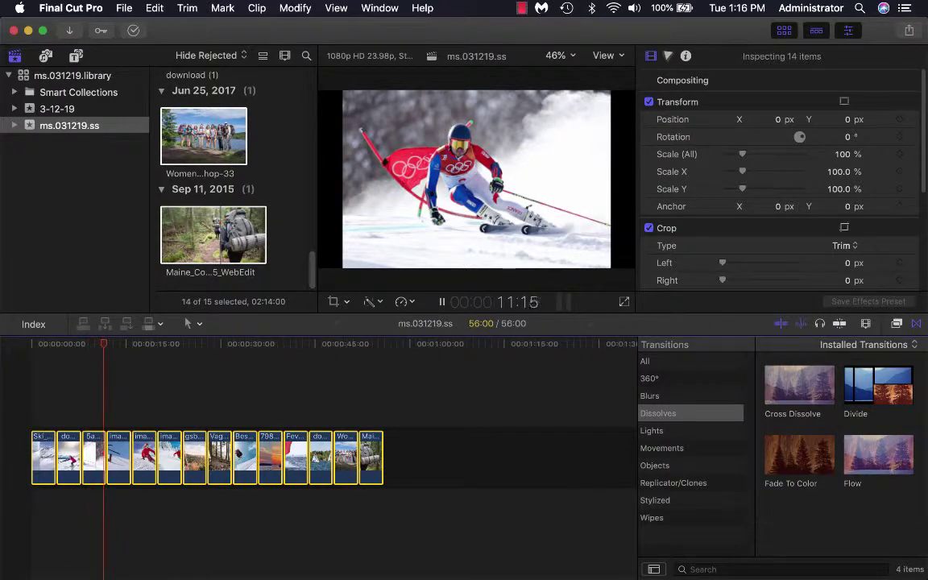
pyautogui.press('space')
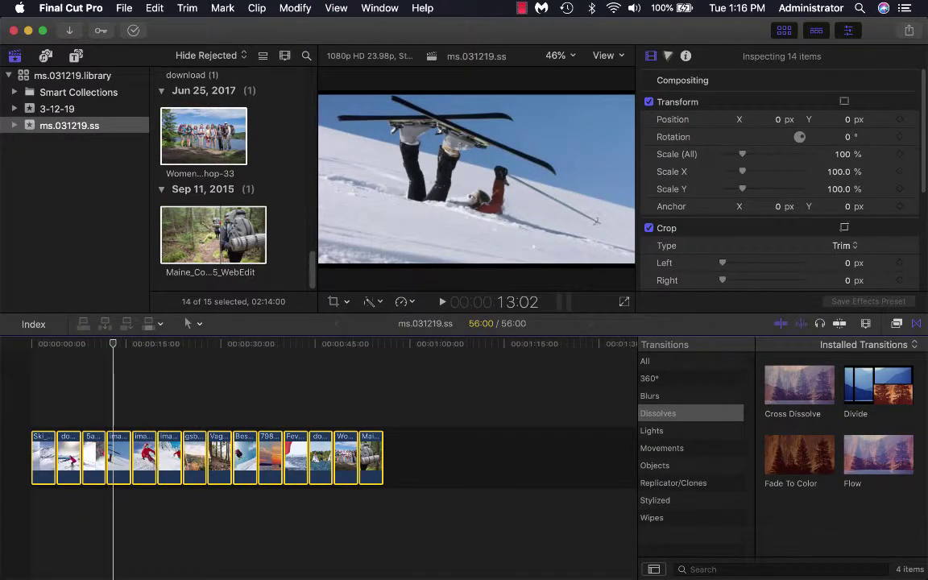
pyautogui.rightClick(144, 419)
pyautogui.click(180, 385)
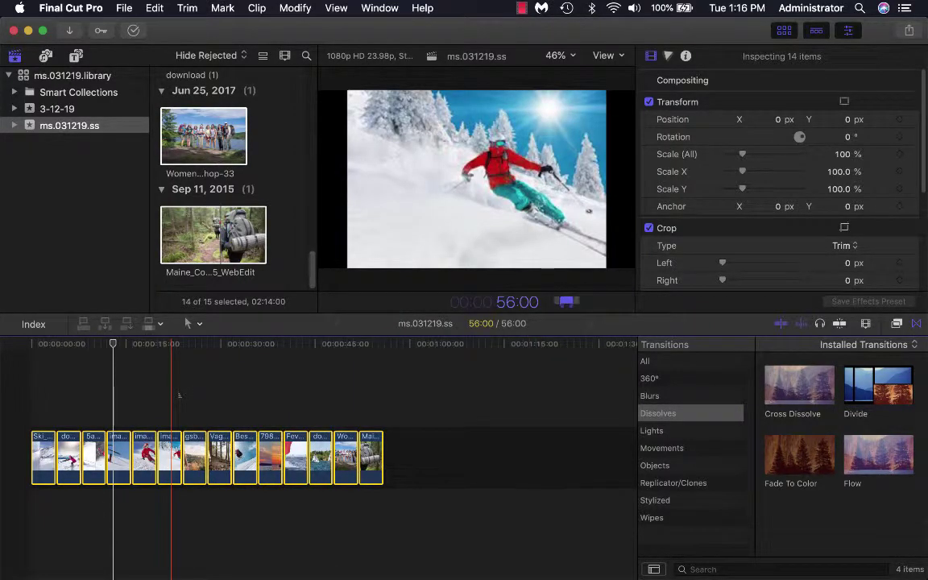
pyautogui.click(183, 394)
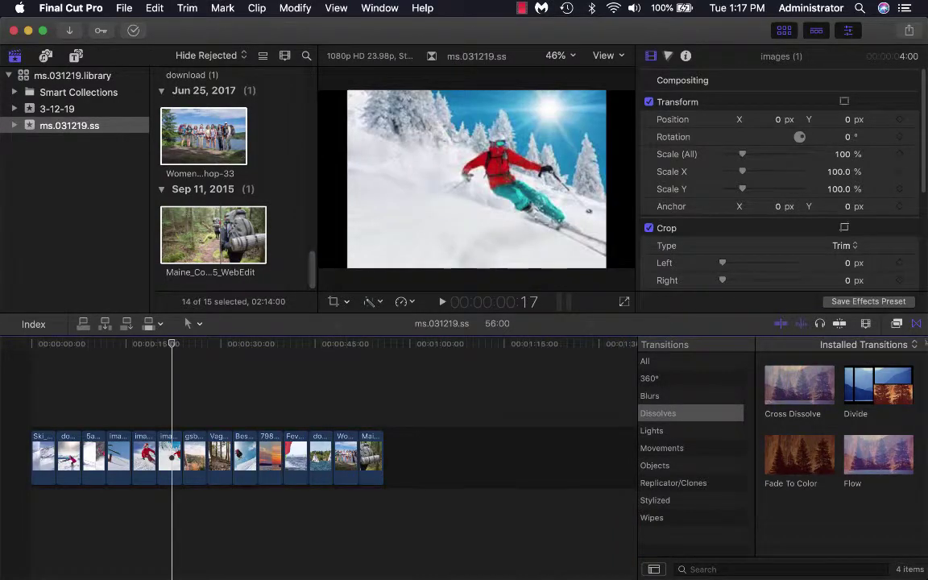
# Step: Add Cross Dissolve transitions at two adjacent edit points between photos
pyautogui.click(916, 323)
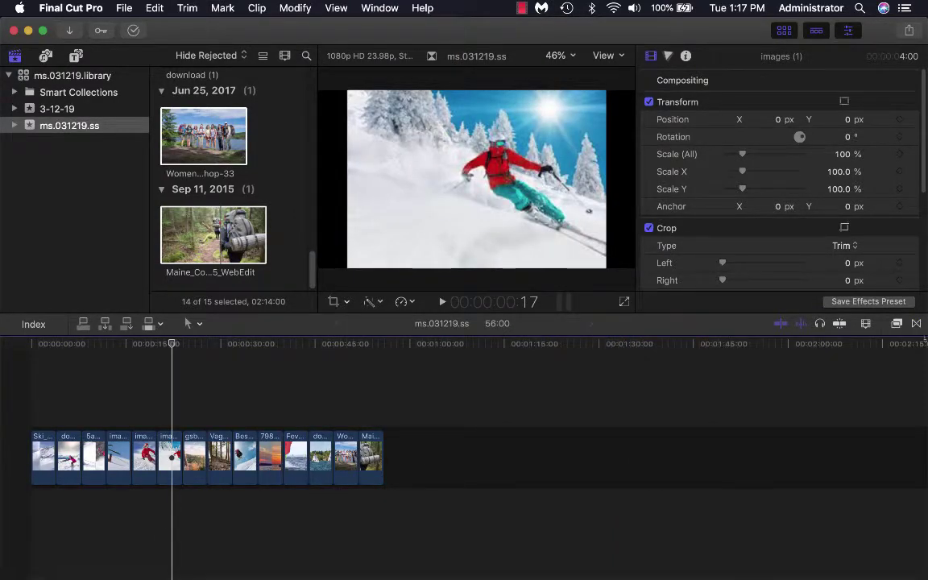
pyautogui.press('ctrl+super+5')
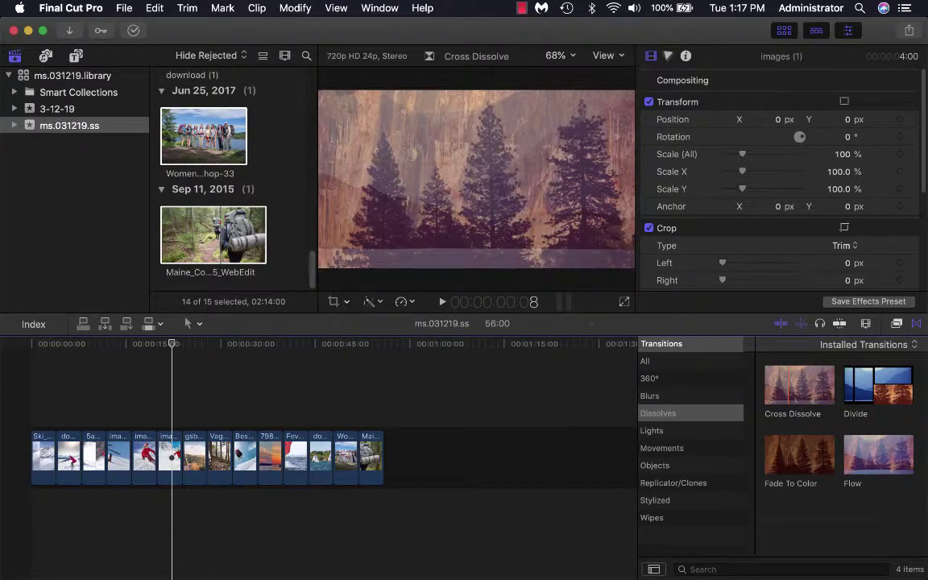
pyautogui.moveTo(796, 393)
pyautogui.mouseDown()
pyautogui.moveTo(720, 346)
pyautogui.moveTo(329, 393)
pyautogui.moveTo(233, 419)
pyautogui.moveTo(203, 439)
pyautogui.moveTo(207, 451)
pyautogui.mouseUp()
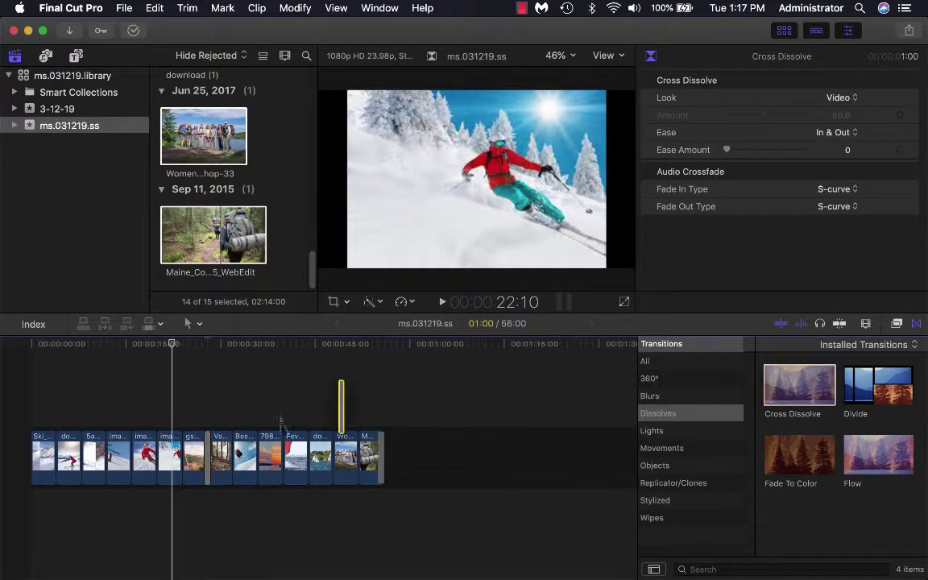
pyautogui.click(232, 387)
pyautogui.moveTo(173, 407); pyautogui.dragTo(181, 451)
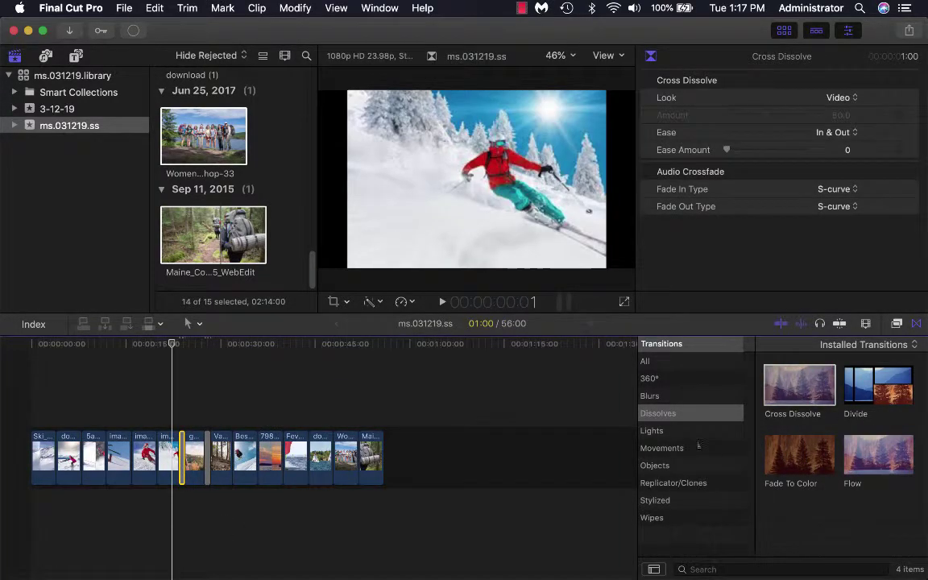
# Step: Add Combo Spin and Concentric transitions from Replicator/Clones at the next two edit points
pyautogui.click(661, 430)
pyautogui.press('Down')
pyautogui.press('Down')
pyautogui.press('Down')
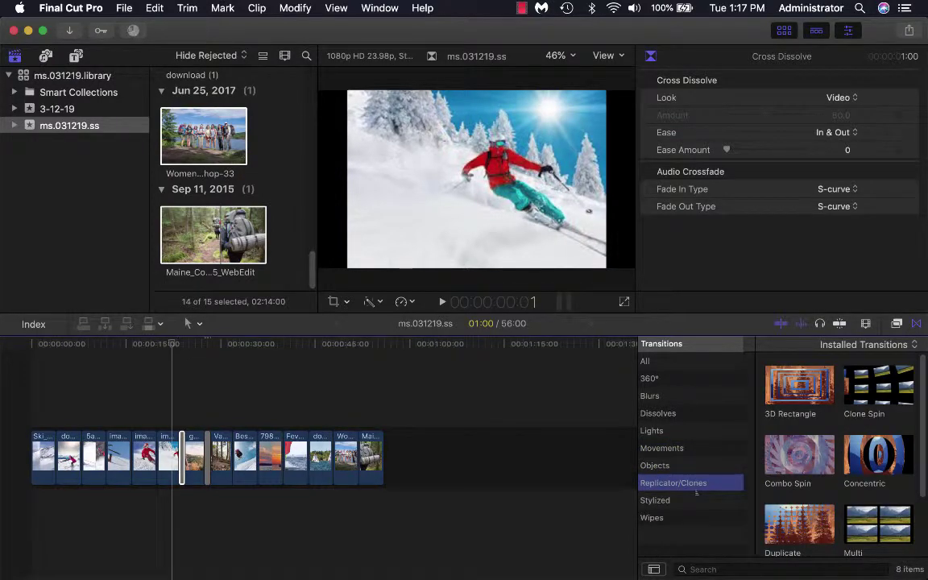
pyautogui.moveTo(799, 455); pyautogui.dragTo(238, 451)
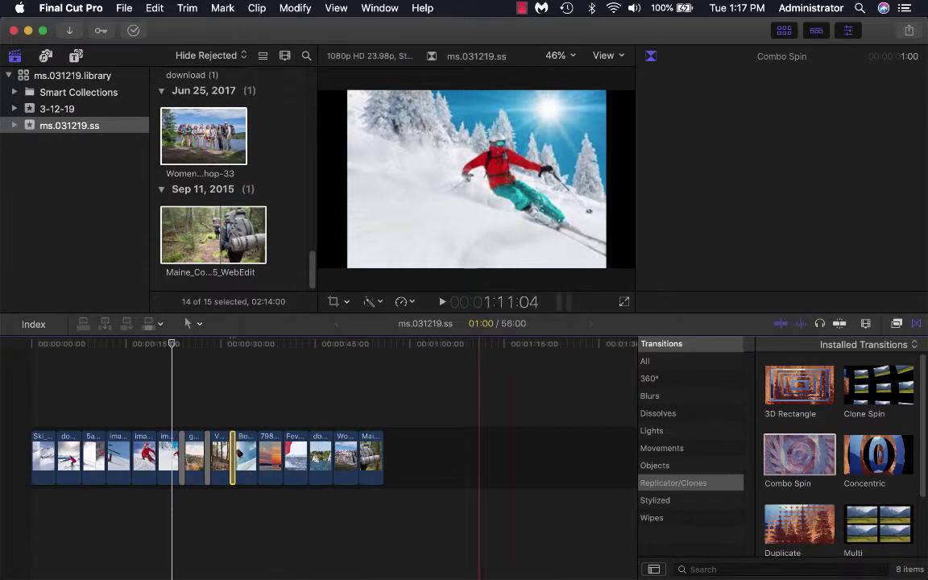
pyautogui.moveTo(878, 455); pyautogui.dragTo(259, 456)
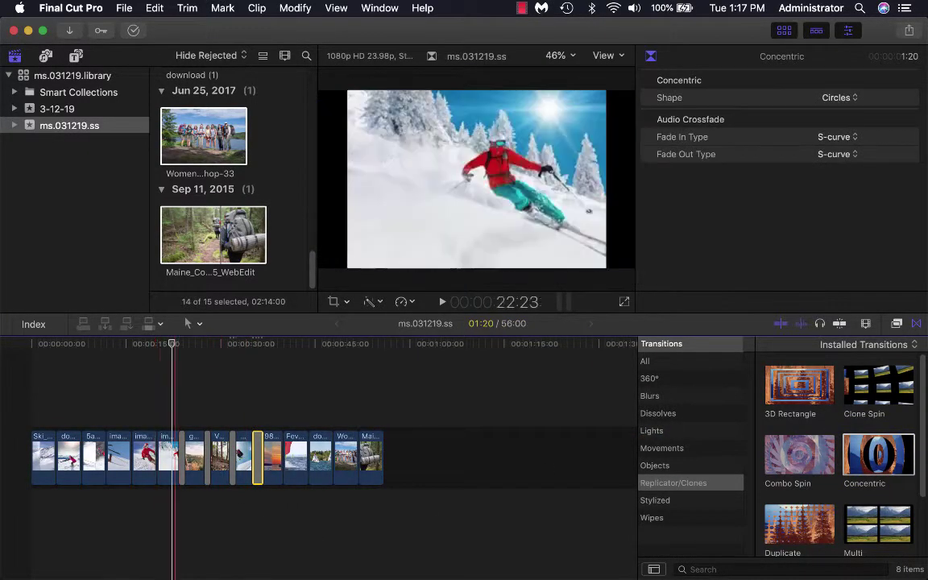
pyautogui.click(167, 379)
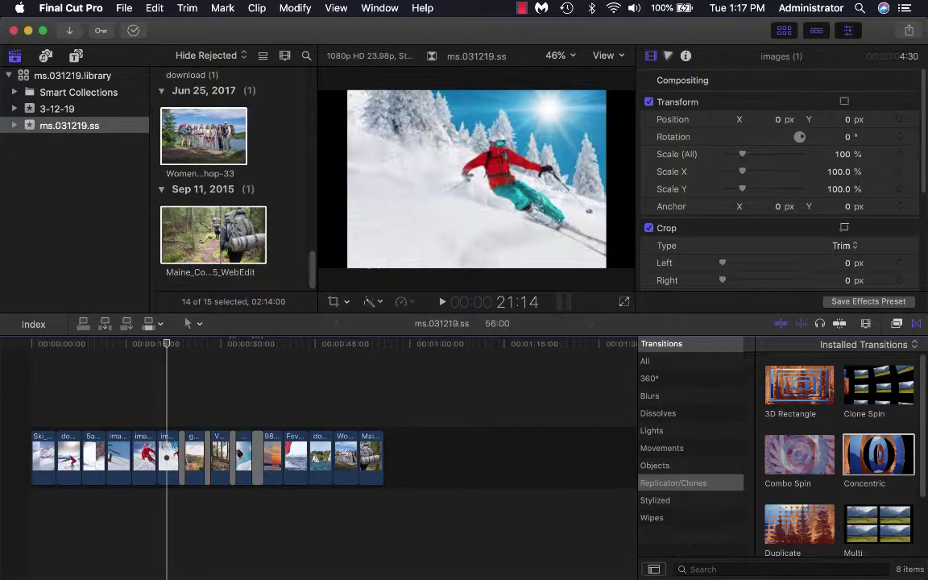
pyautogui.press('space')
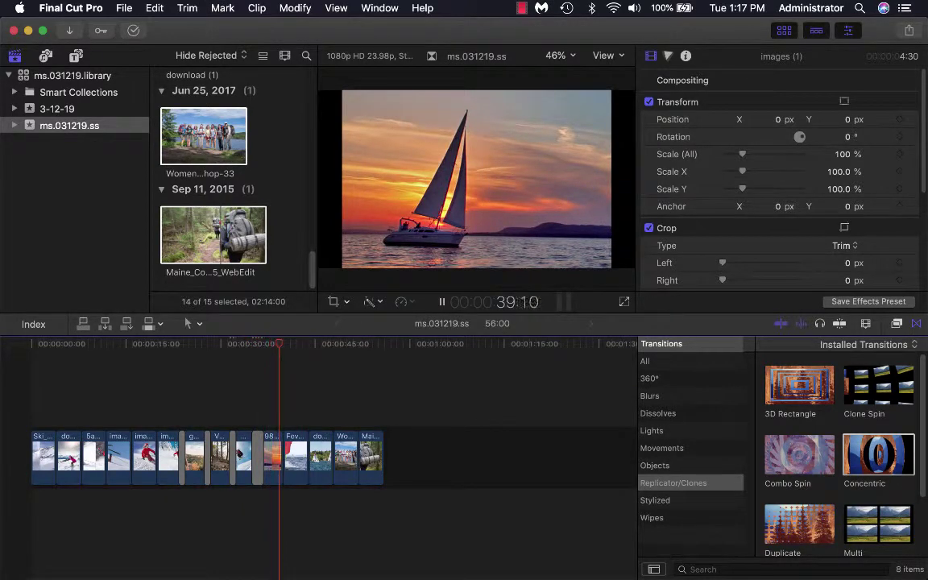
pyautogui.press('space')
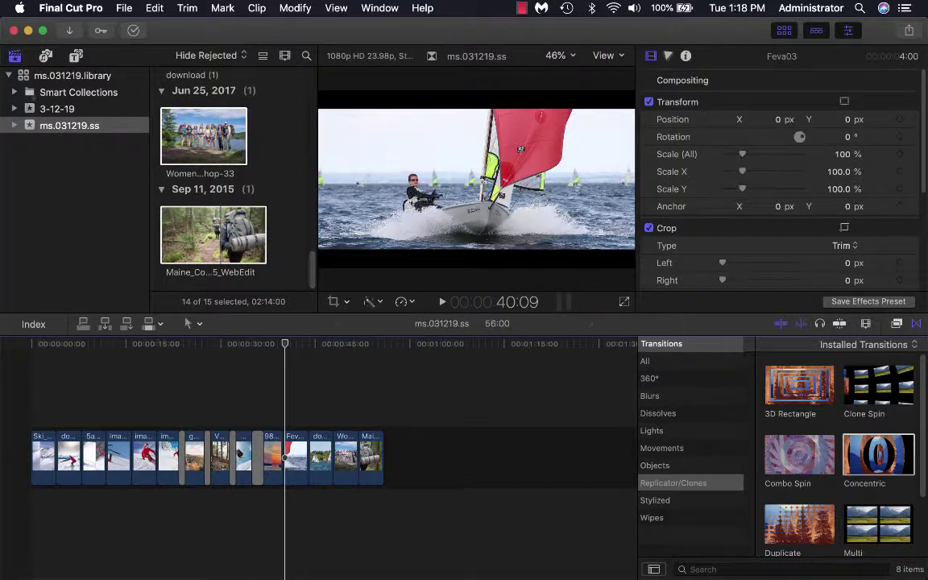
# Step: Browse the Installed Titles list, previewing Atmosphere and scrolling down to Boogie Lights
pyautogui.click(76, 55)
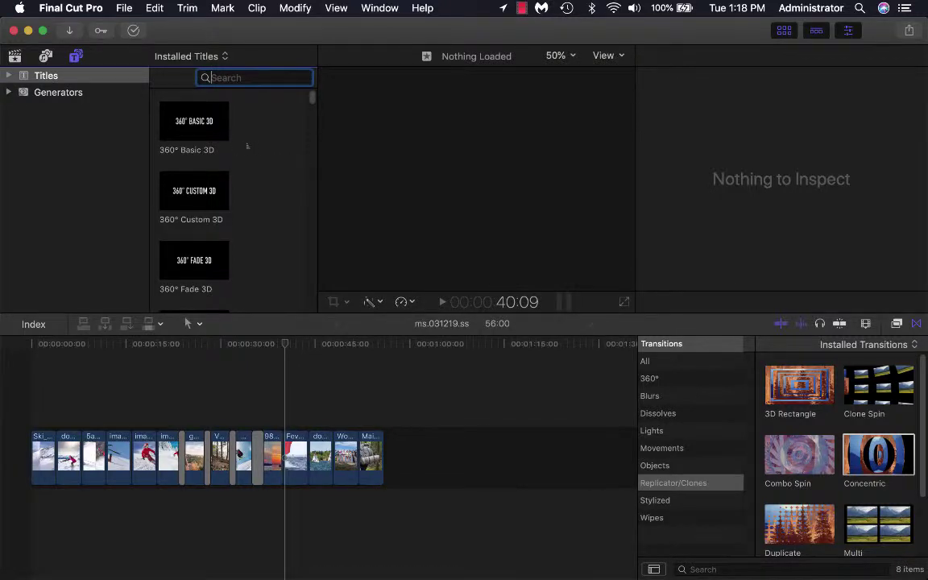
pyautogui.scroll(-5, 251, 147)
pyautogui.scroll(-10, 249, 151)
pyautogui.scroll(-3, 249, 151)
pyautogui.scroll(4, 249, 152)
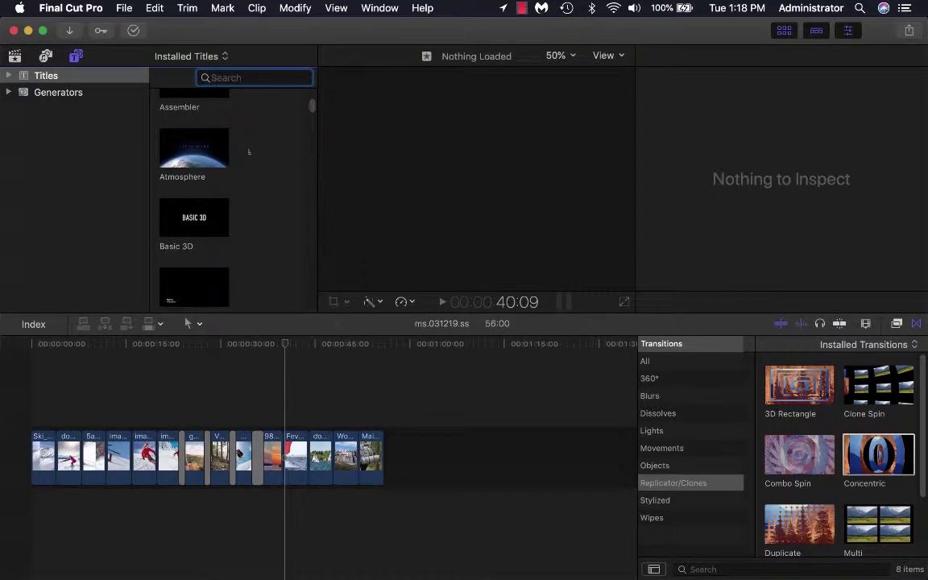
pyautogui.click(192, 165)
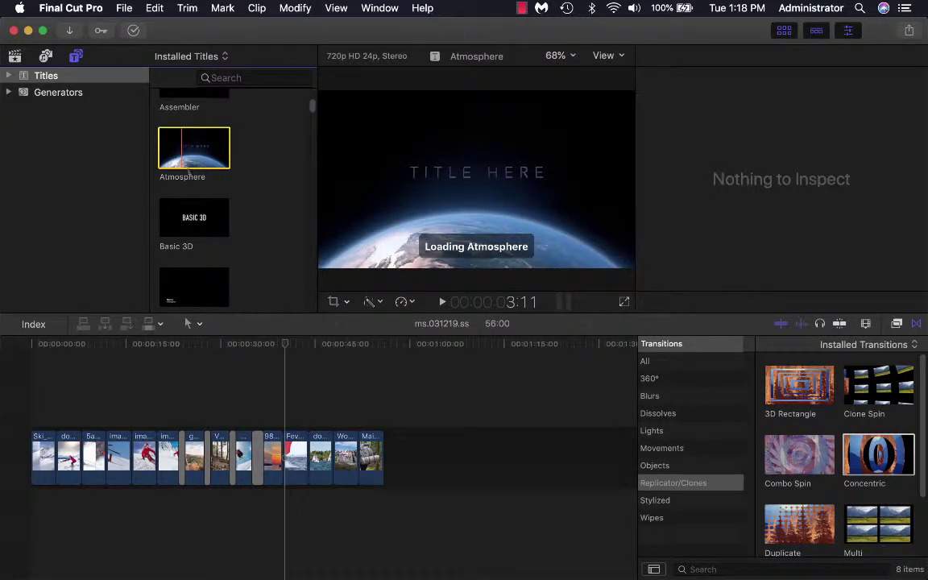
pyautogui.scroll(-2, 240, 219)
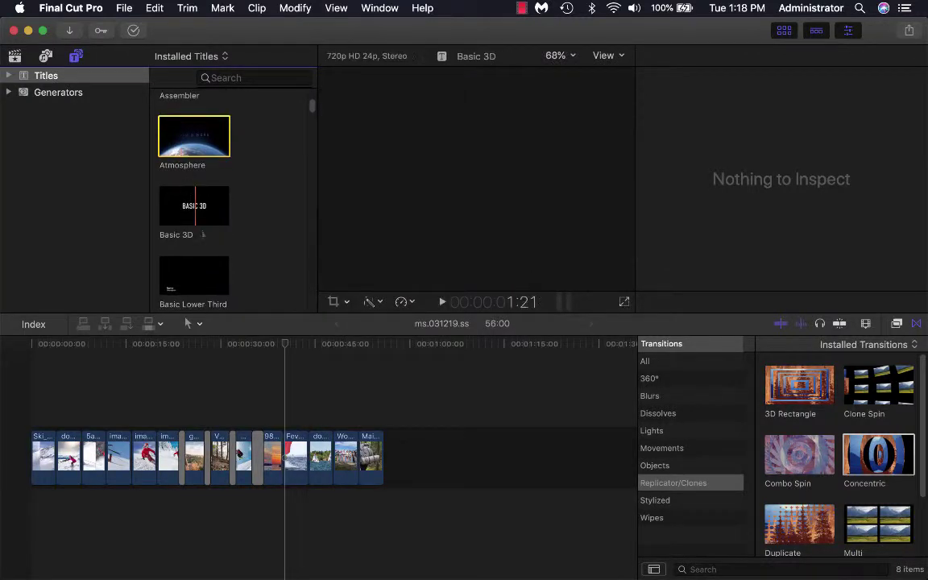
pyautogui.scroll(-10, 247, 224)
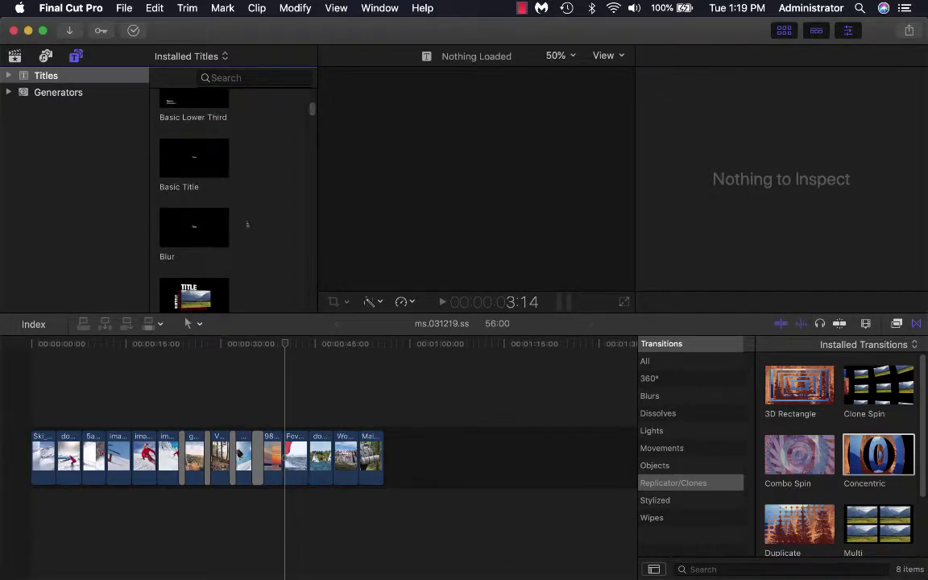
pyautogui.scroll(-2, 247, 225)
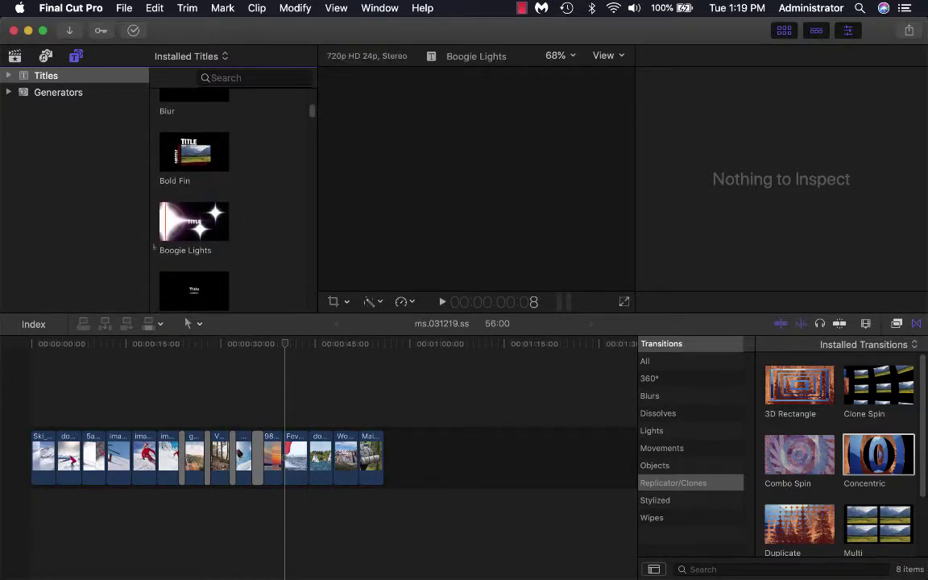
# Step: Insert a Boogie Lights title at the slideshow start and type 'Mr. S Slideshow' as its text
pyautogui.moveTo(193, 221); pyautogui.dragTo(36, 455)
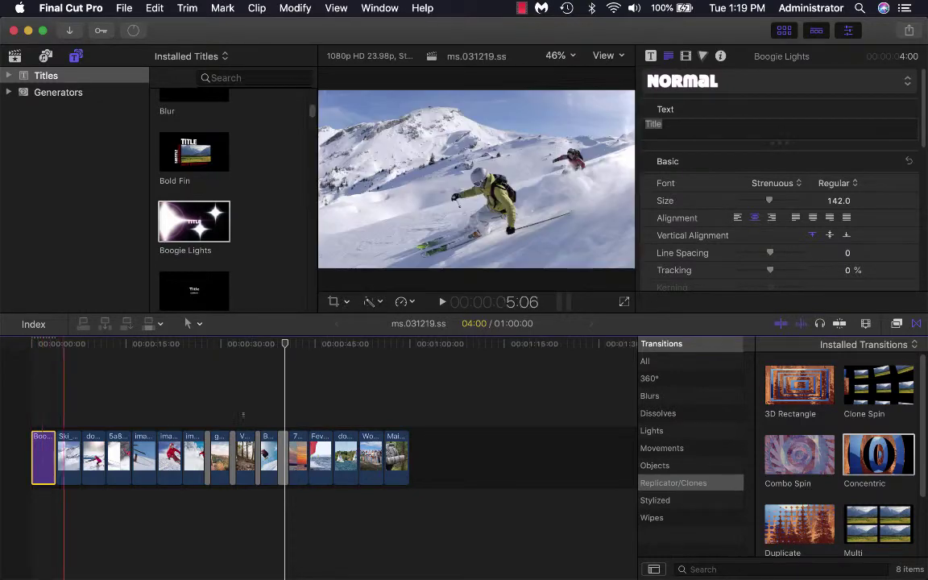
pyautogui.moveTo(293, 355); pyautogui.dragTo(52, 364)
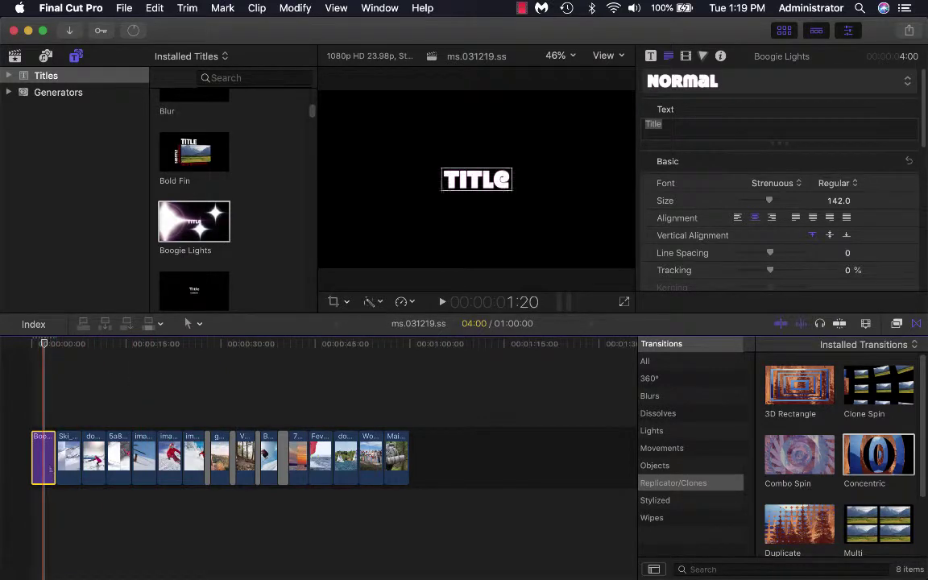
pyautogui.press('Home')
pyautogui.press('space')
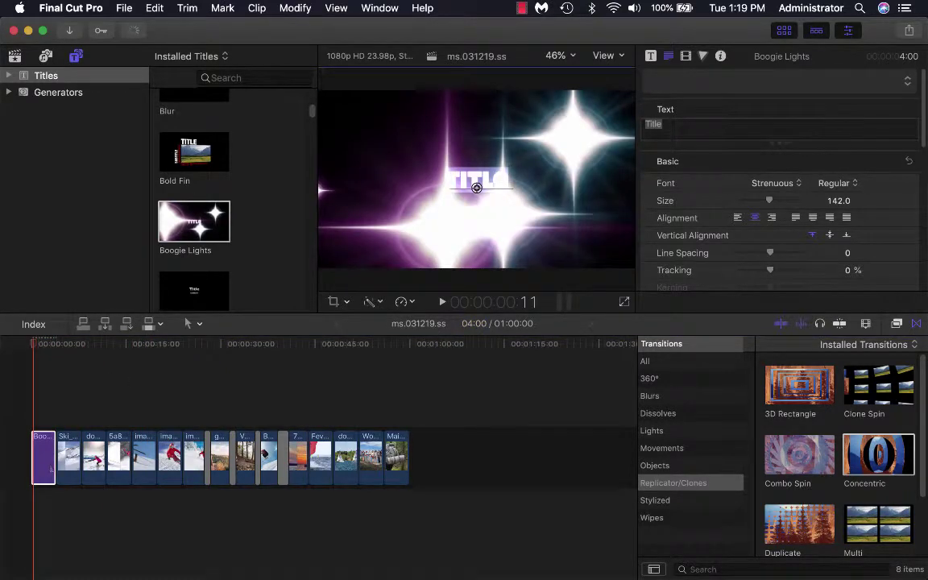
pyautogui.write('Mr.')
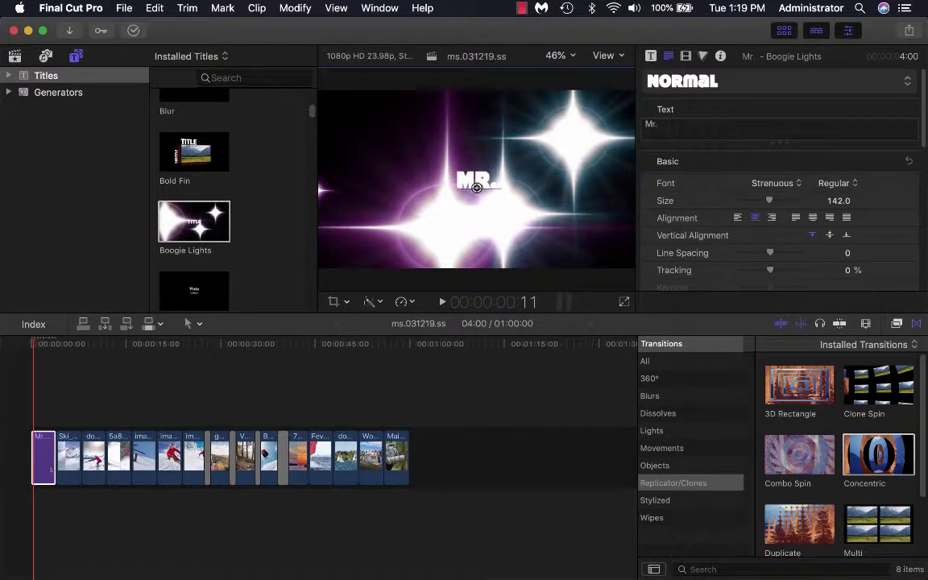
pyautogui.write(' S Sli')
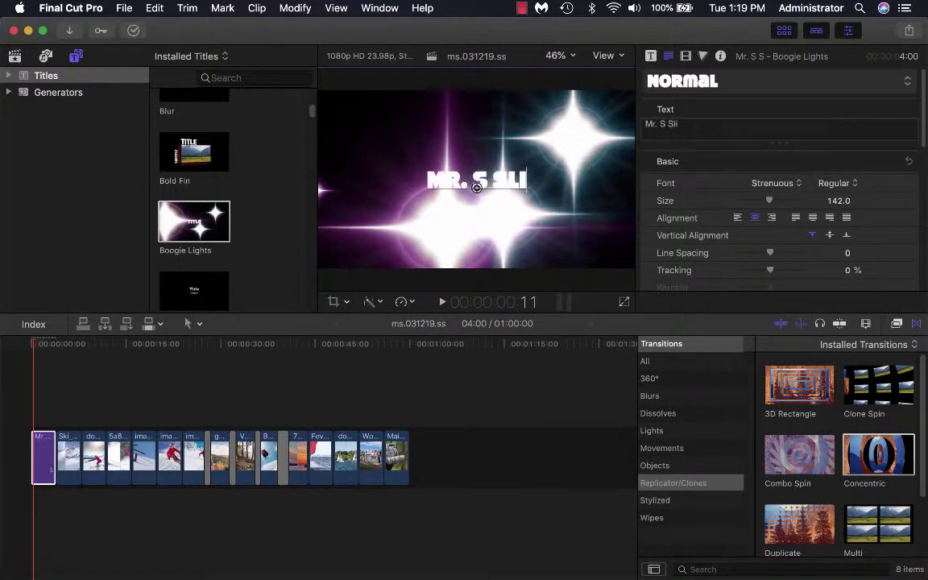
pyautogui.write('deshow')
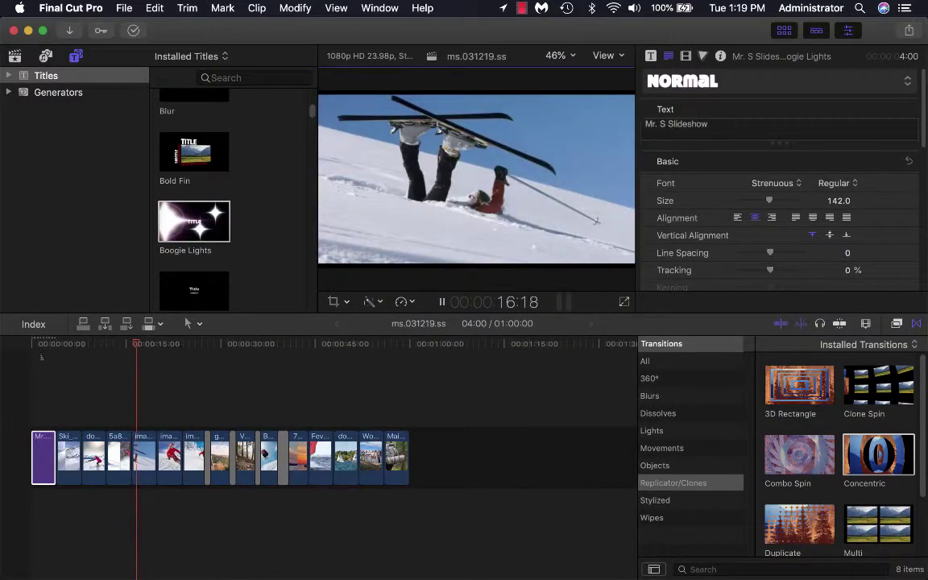
pyautogui.press('/')
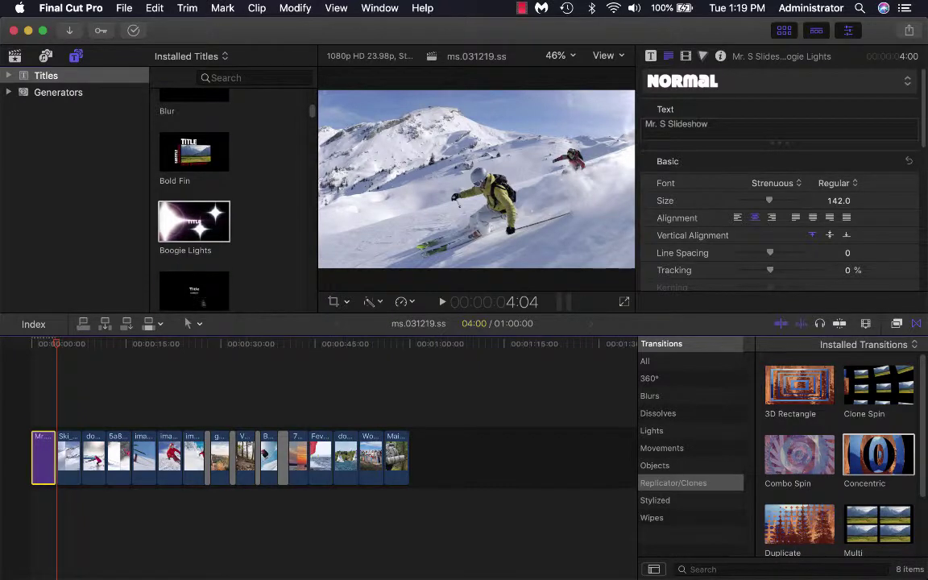
# Step: Add a Centered title after the last photo as the closing clip
pyautogui.click(195, 289)
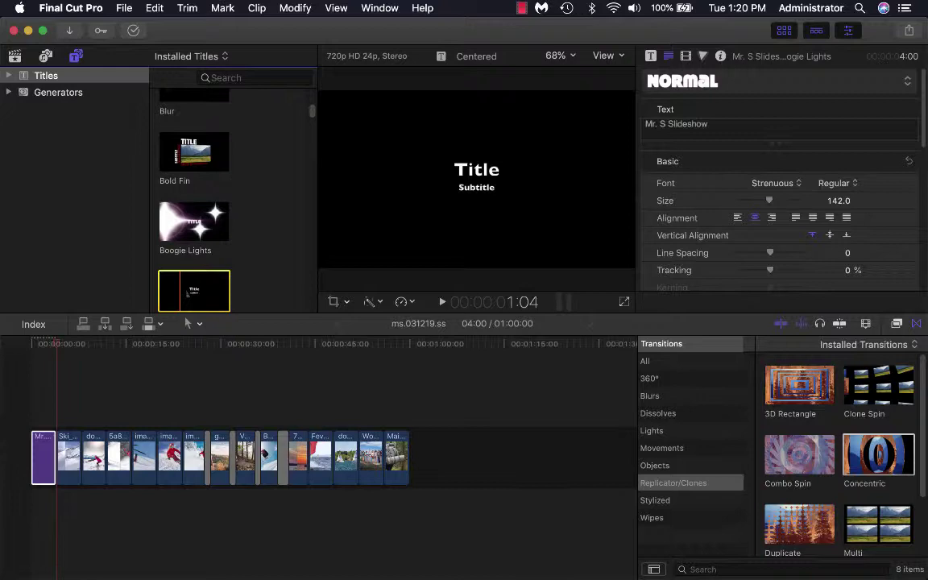
pyautogui.moveTo(181, 294); pyautogui.dragTo(450, 486)
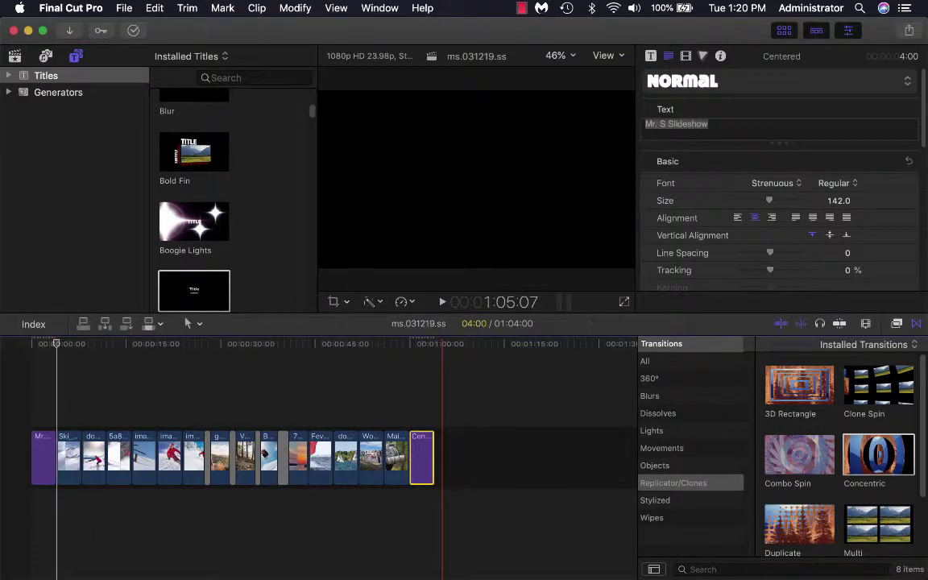
pyautogui.click(422, 481)
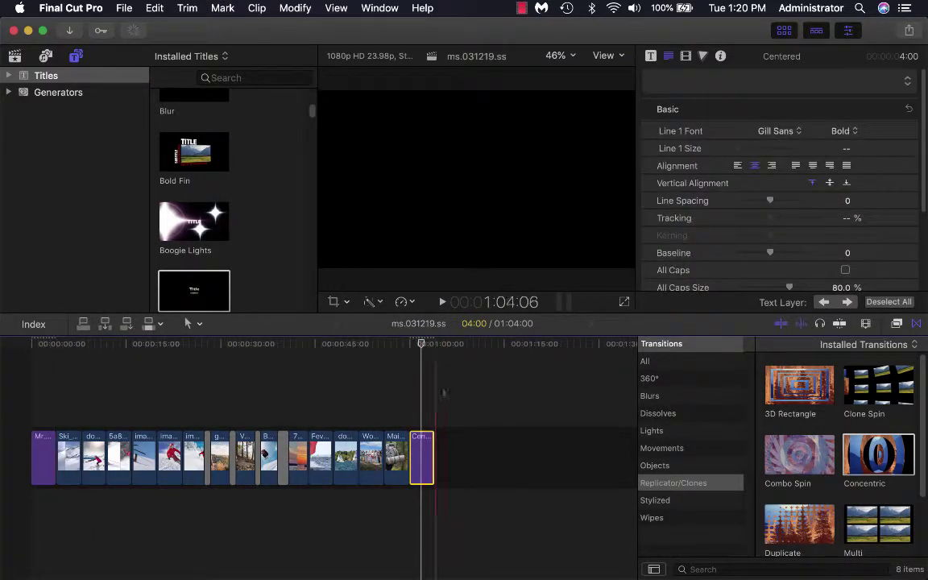
# Step: Change the closing title text to 'A Mr. S' with 'Production!' as the subtitle
pyautogui.doubleClick(477, 171)
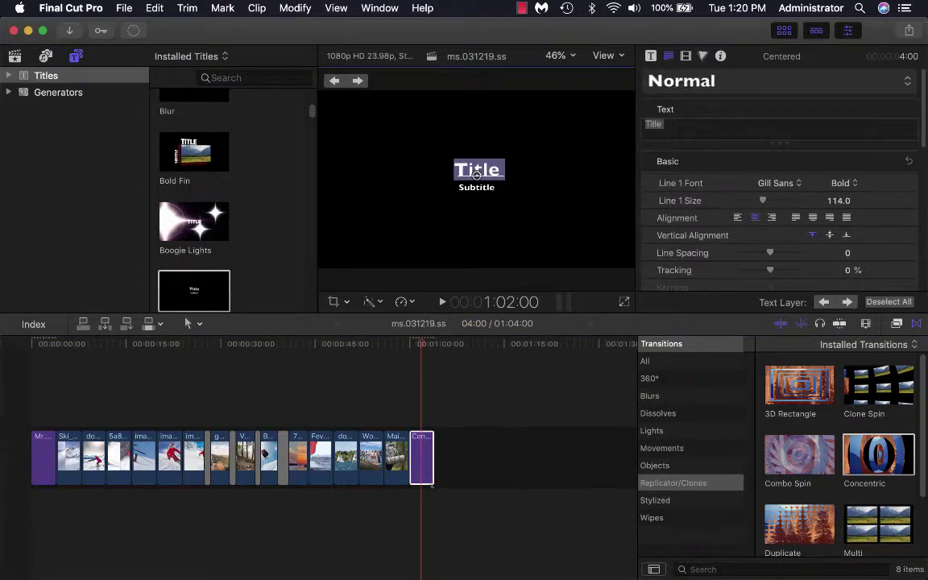
pyautogui.write('A')
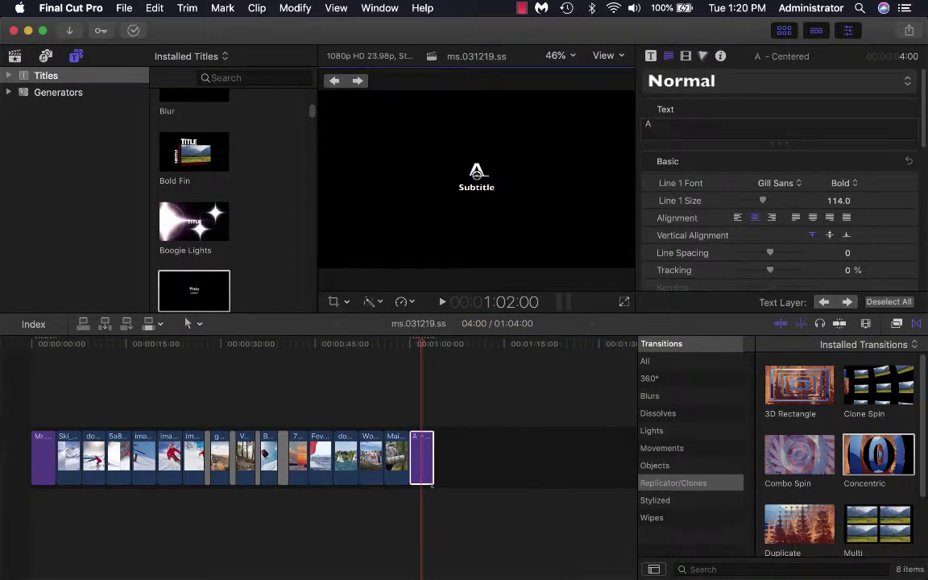
pyautogui.write(' Mr. S')
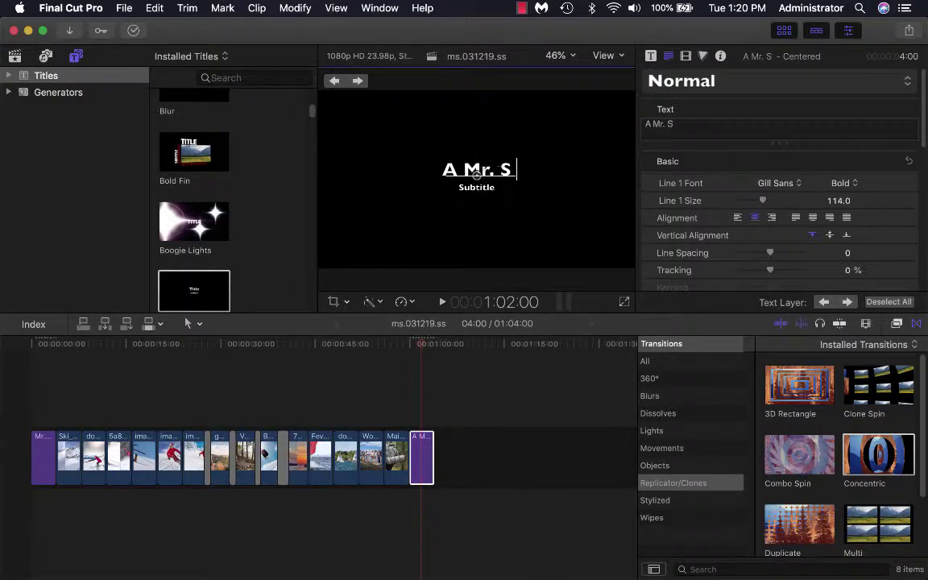
pyautogui.click(476, 187)
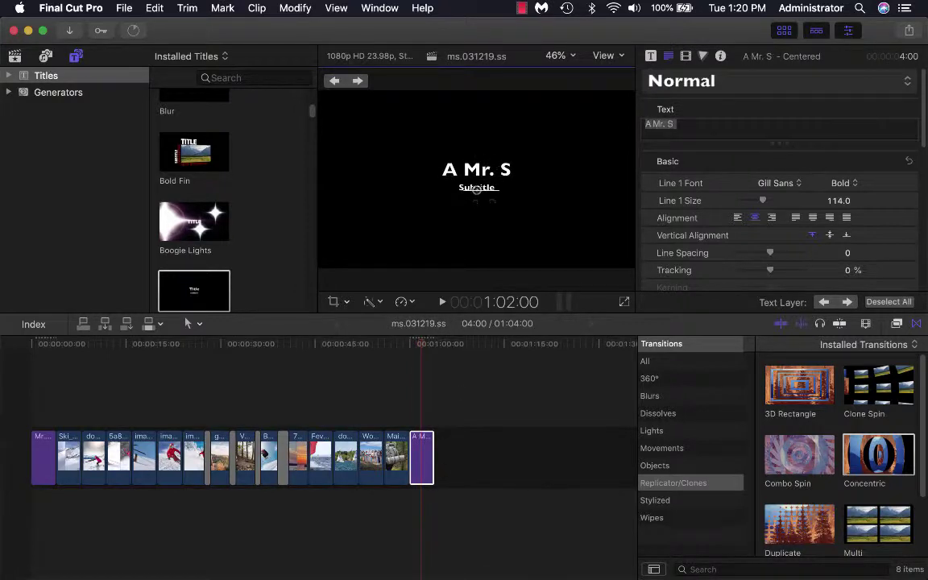
pyautogui.doubleClick(476, 188)
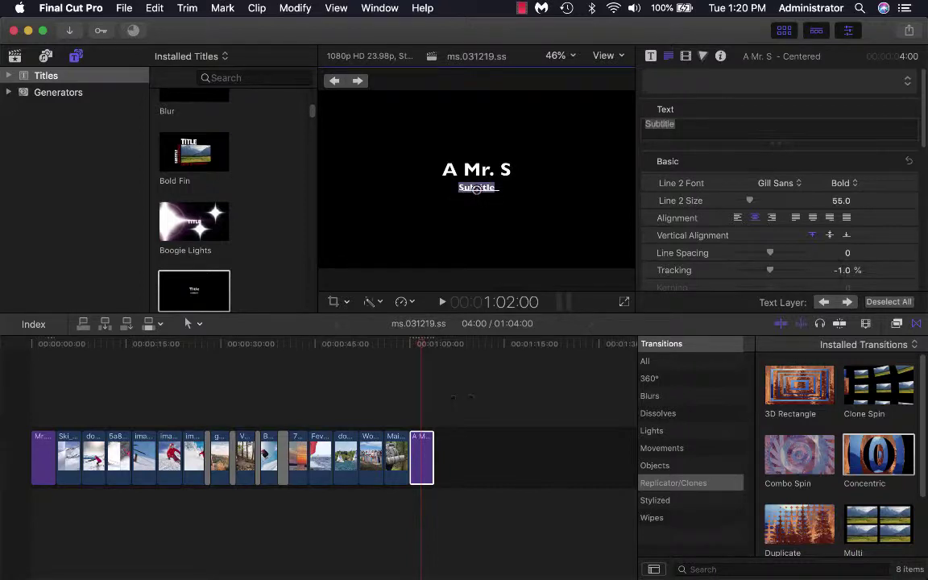
pyautogui.write('SP')
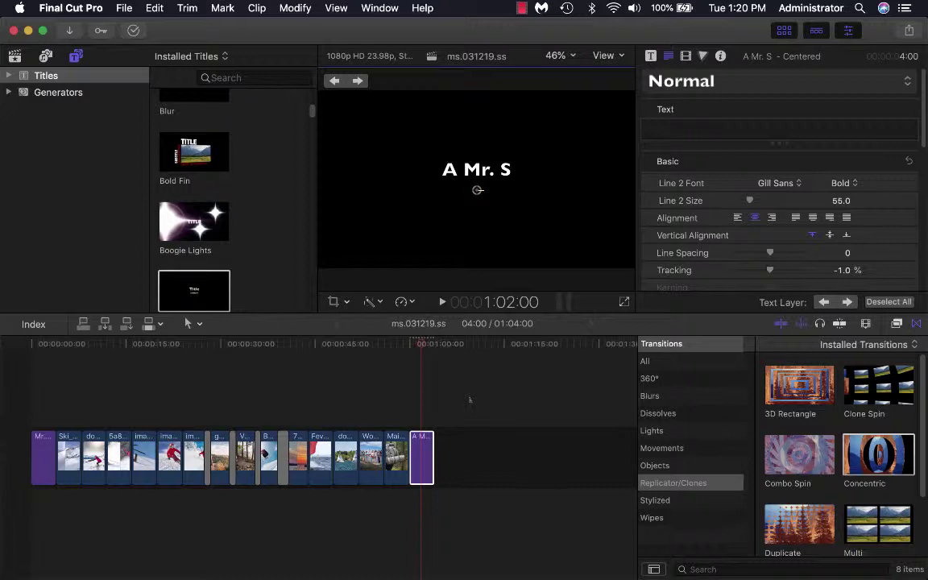
pyautogui.write('Production!')
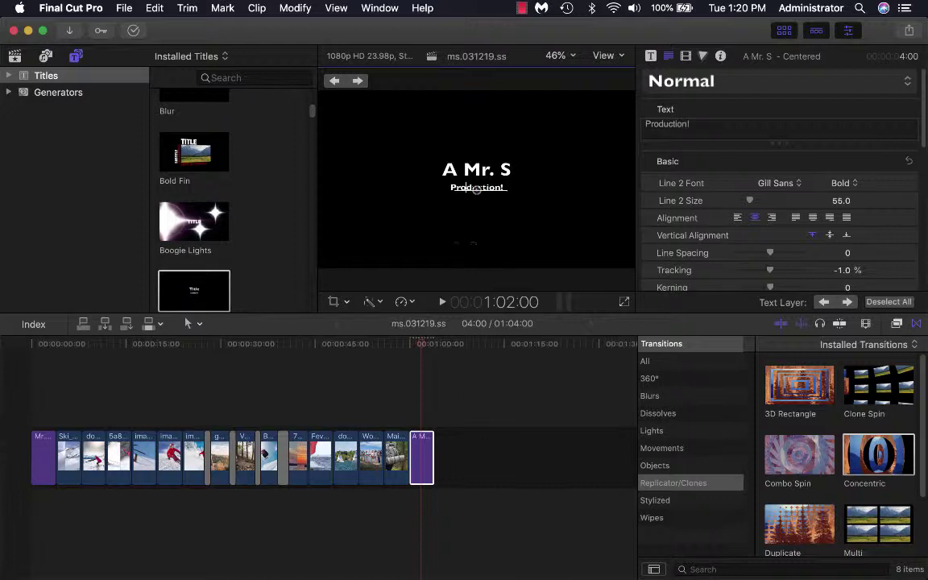
pyautogui.click(400, 354)
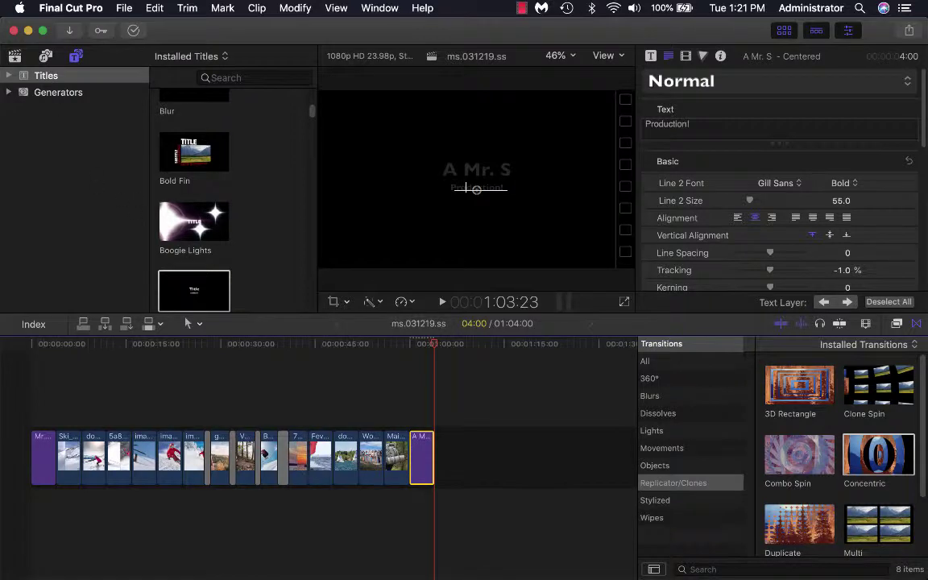
# Step: Open the Sound Effects library, widen the list, and preview the Daydream jingle
pyautogui.click(45, 56)
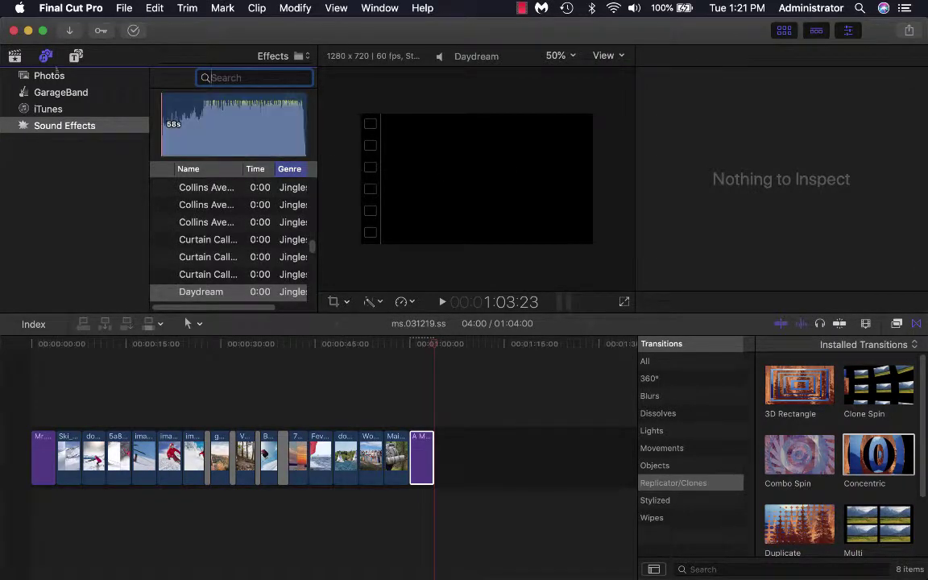
pyautogui.moveTo(162, 257)
pyautogui.scroll(-1, 162, 257)
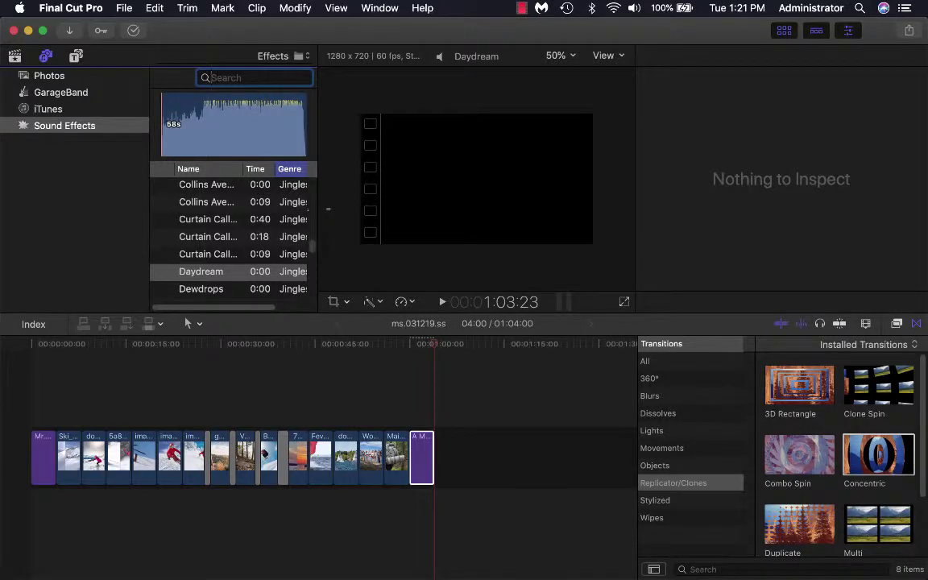
pyautogui.moveTo(328, 209); pyautogui.dragTo(373, 206)
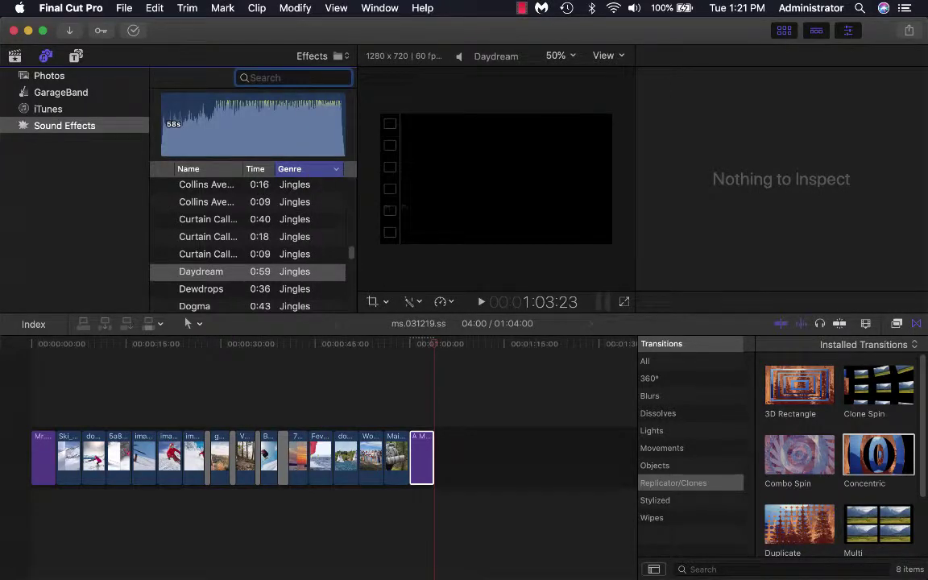
pyautogui.scroll(-2, 142, 197)
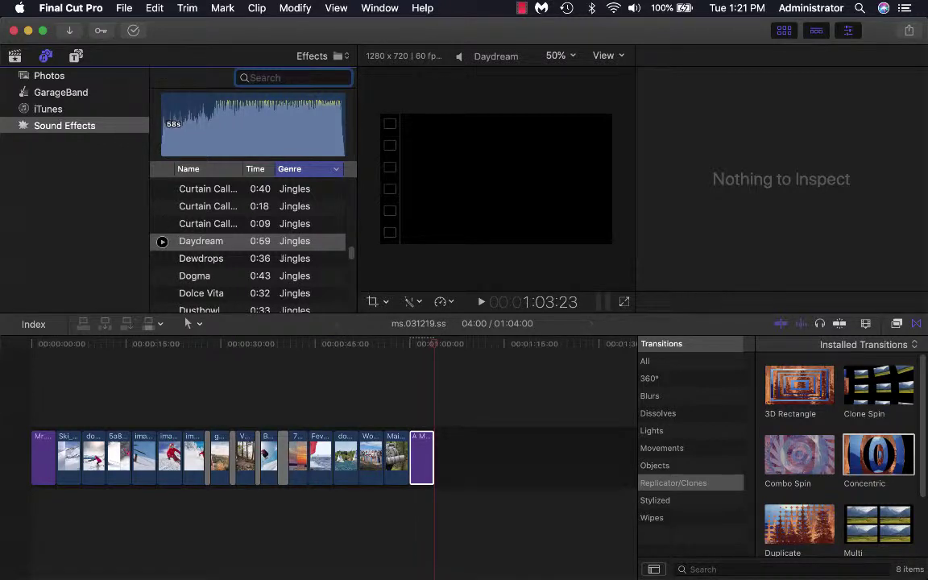
pyautogui.click(162, 241)
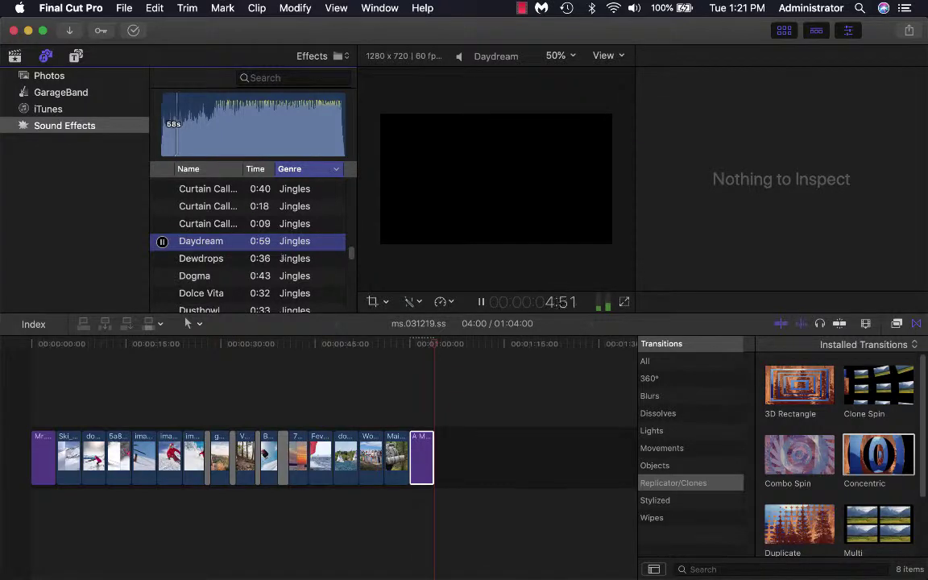
pyautogui.press('XF86AudioLowerVolume')
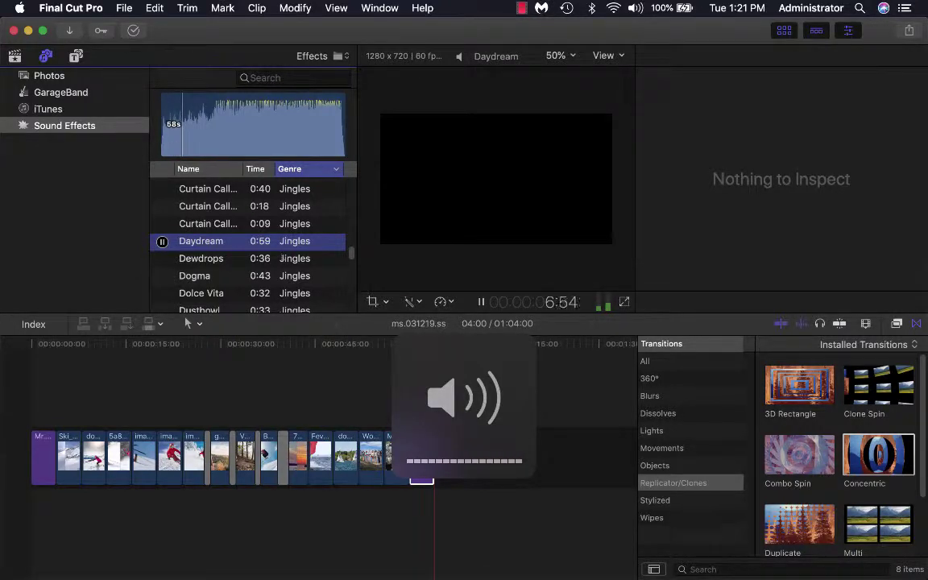
pyautogui.press('XF86AudioRaiseVolume')
pyautogui.press('XF86AudioRaiseVolume')
pyautogui.press('XF86AudioRaiseVolume')
pyautogui.press('XF86AudioRaiseVolume')
pyautogui.press('XF86AudioRaiseVolume')
pyautogui.press('XF86AudioRaiseVolume')
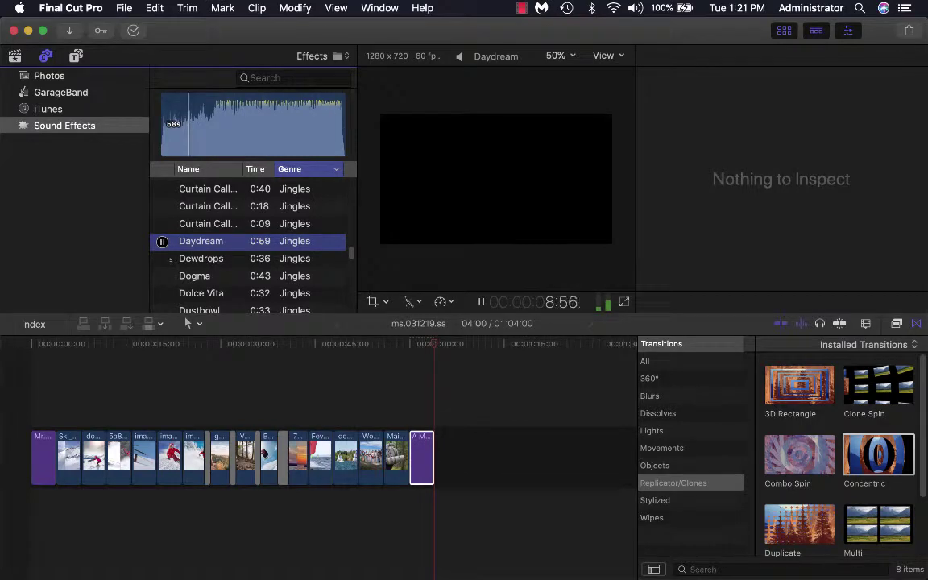
pyautogui.press('space')
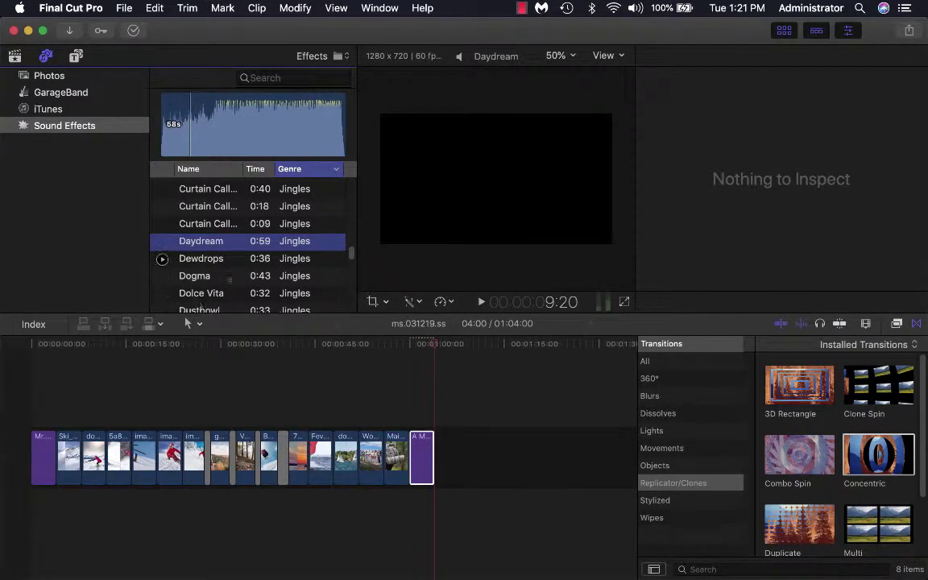
# Step: Preview the Crash Glass, Crash Metal and Debris sound effects
pyautogui.scroll(-10, 217, 278)
pyautogui.scroll(-15, 230, 278)
pyautogui.scroll(-6, 230, 282)
pyautogui.click(162, 247)
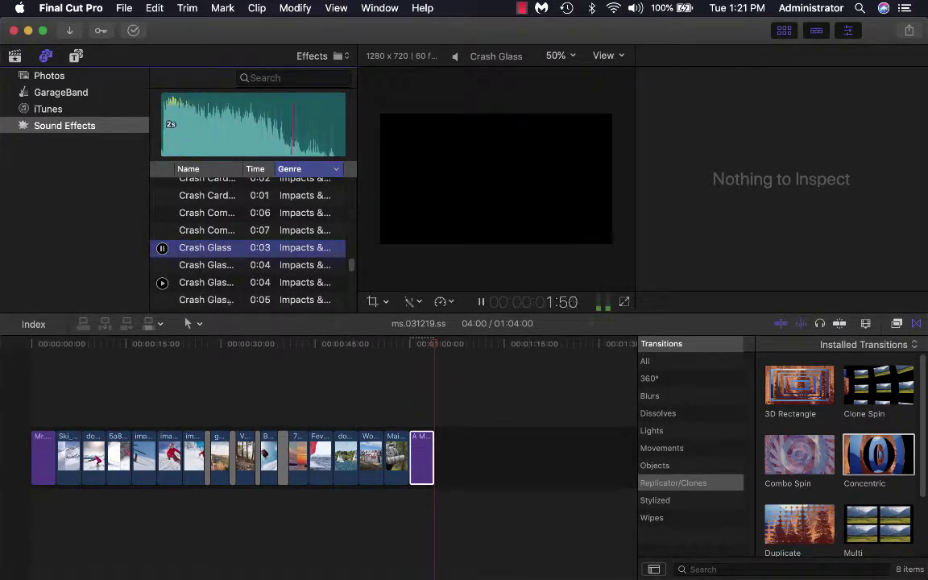
pyautogui.click(162, 282)
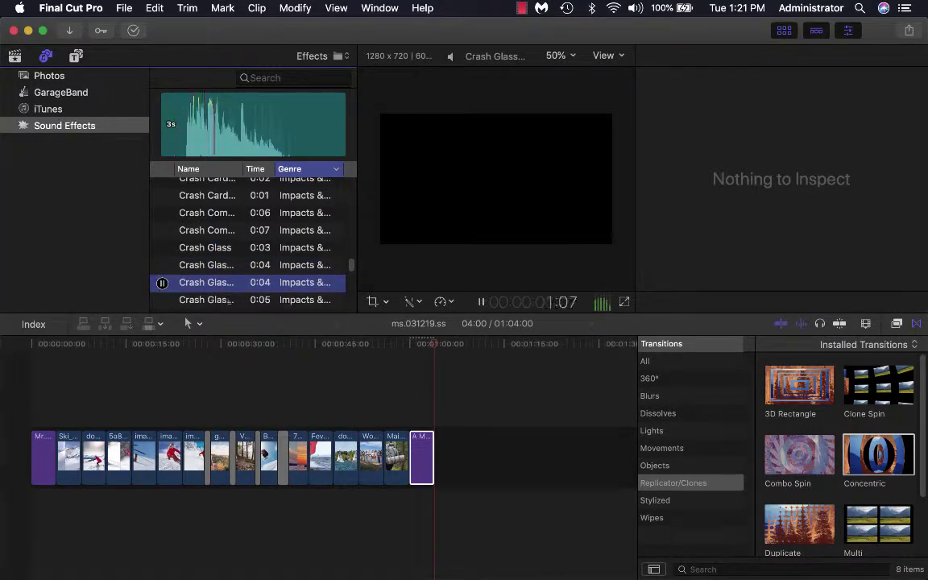
pyautogui.scroll(-1, 231, 294)
pyautogui.scroll(-5, 250, 274)
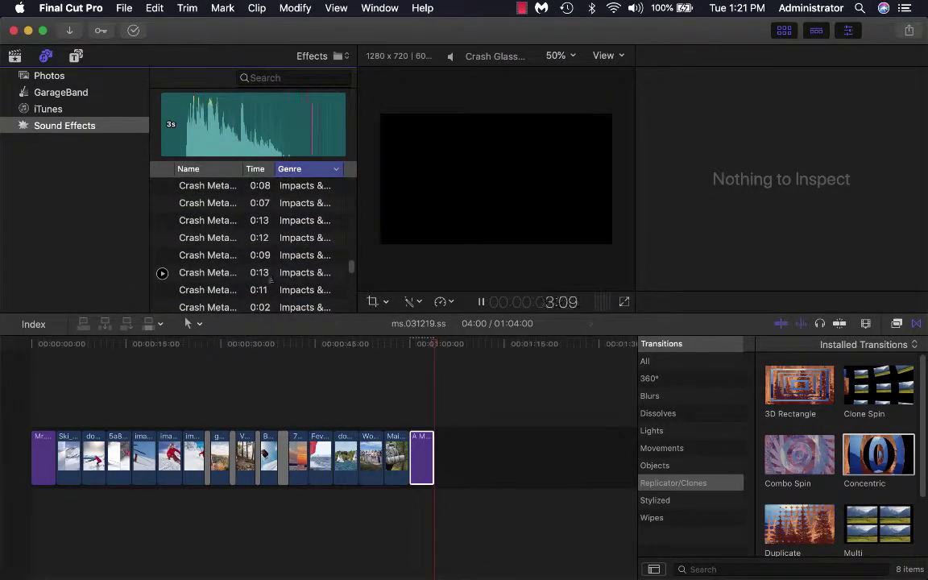
pyautogui.click(246, 256)
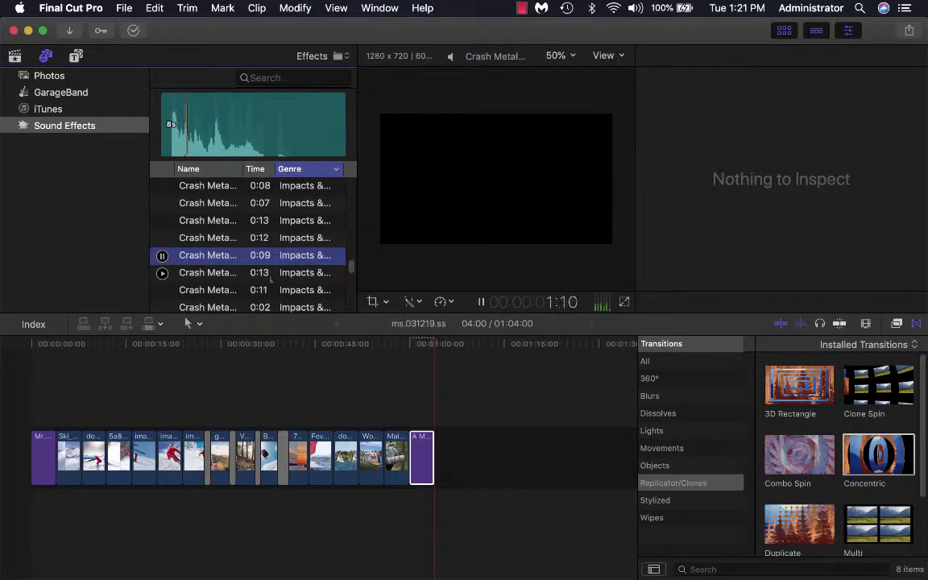
pyautogui.scroll(-5, 257, 278)
pyautogui.scroll(-5, 268, 280)
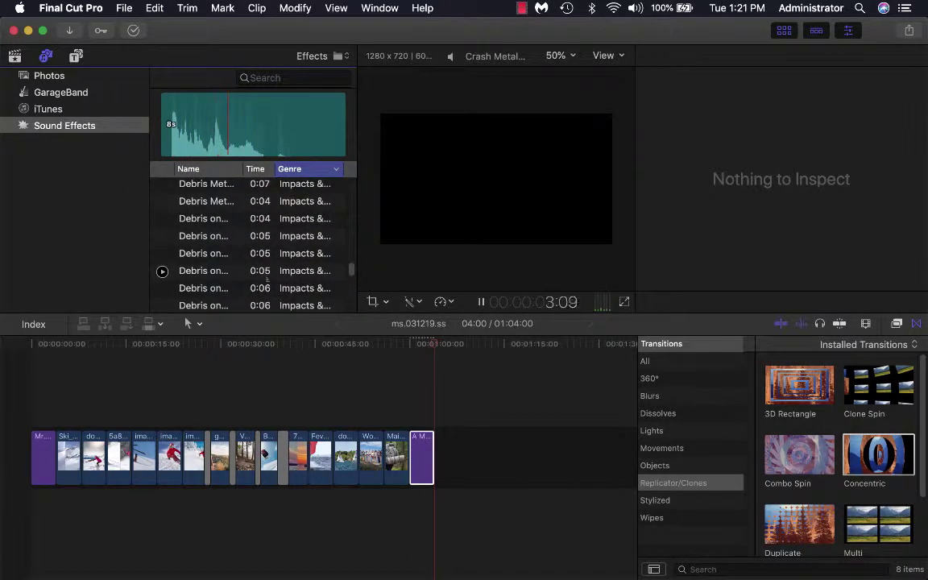
pyautogui.click(230, 269)
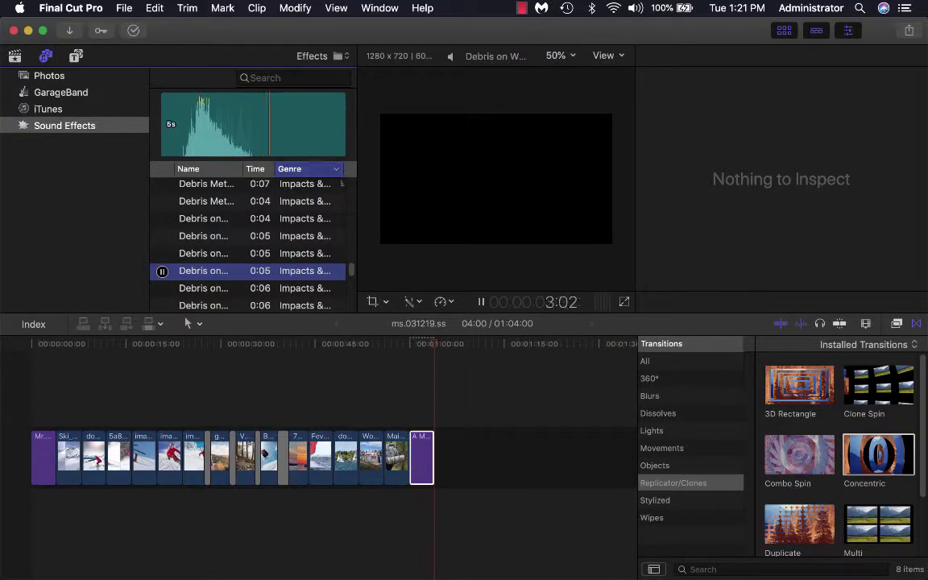
# Step: Preview the 32- and 33-second Motorcycle sounds, then stop the preview
pyautogui.scroll(-15, 336, 210)
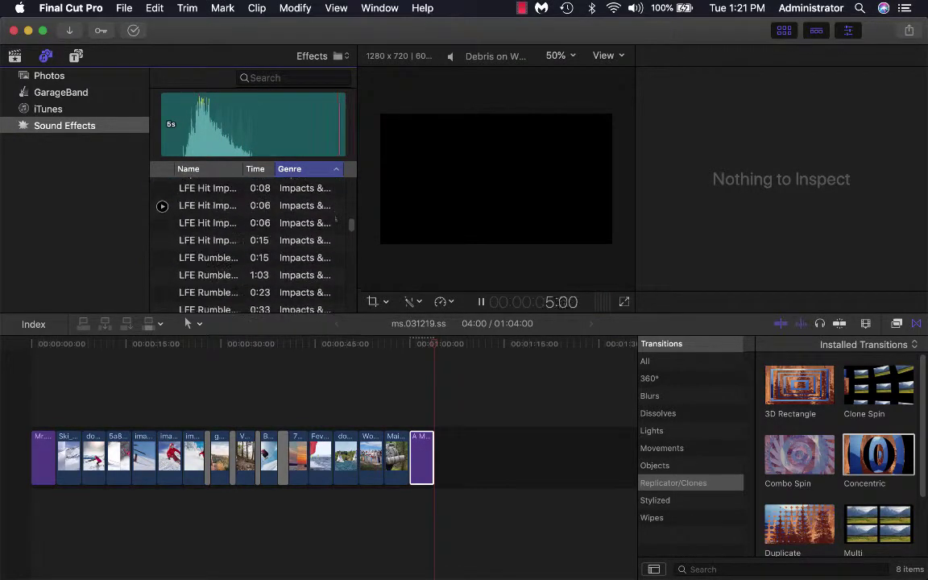
pyautogui.scroll(-20, 336, 219)
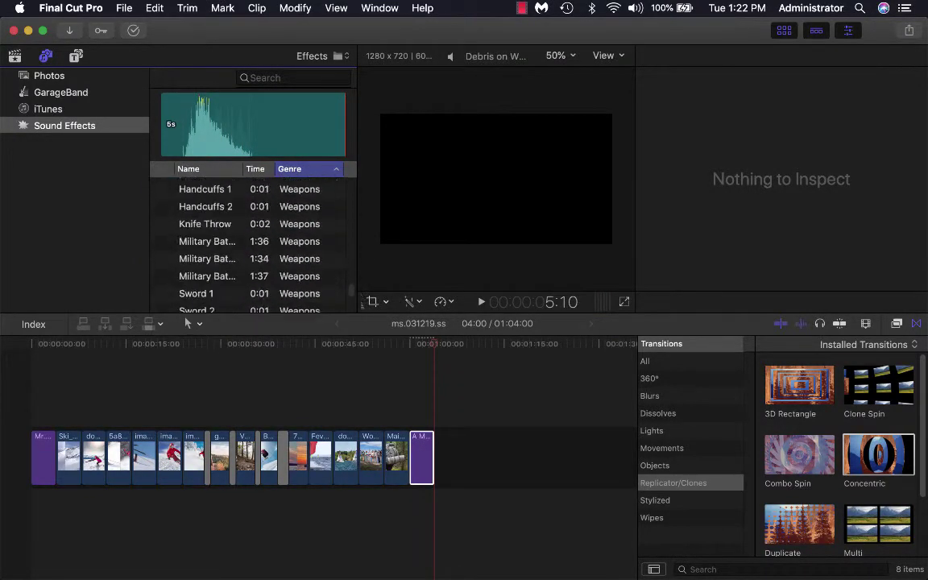
pyautogui.scroll(-5, 250, 242)
pyautogui.scroll(10, 250, 241)
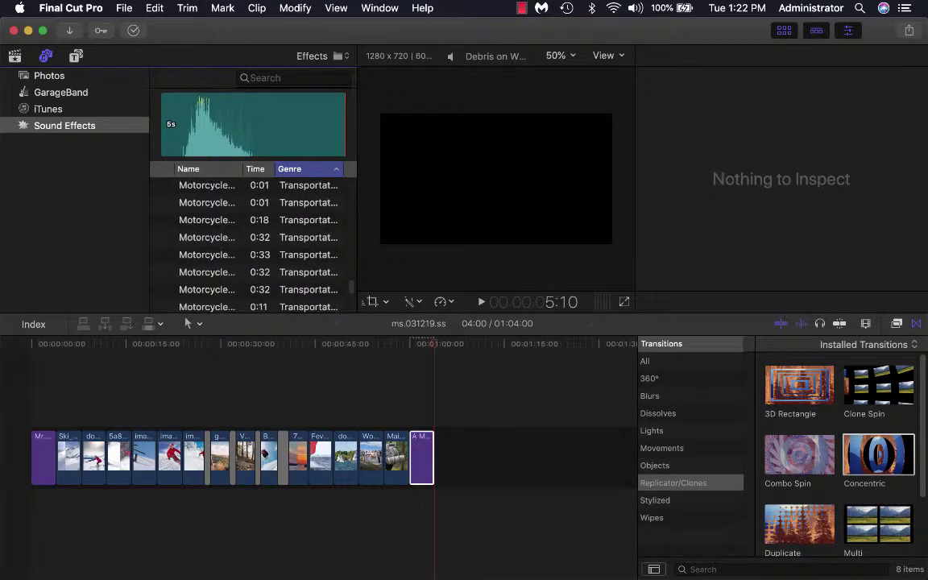
pyautogui.click(197, 237)
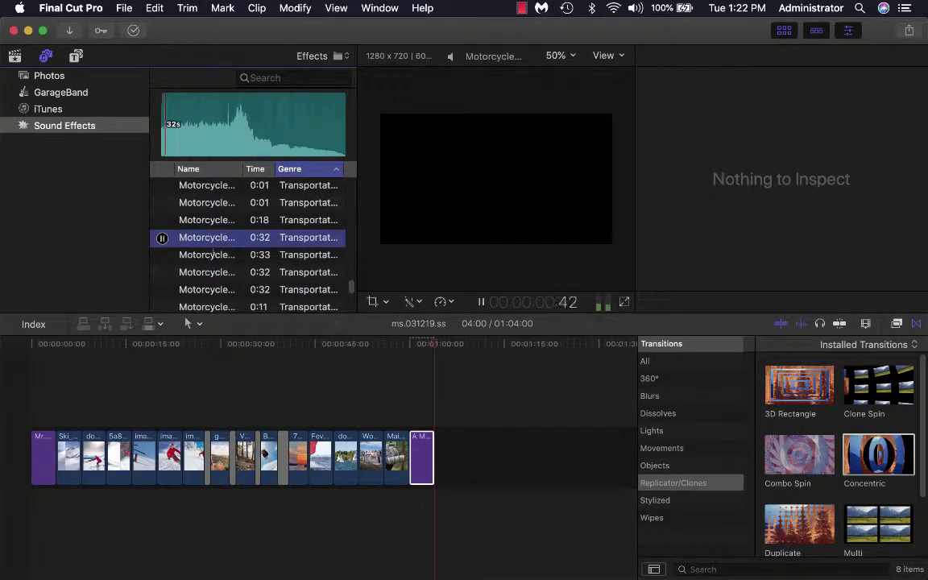
pyautogui.click(213, 255)
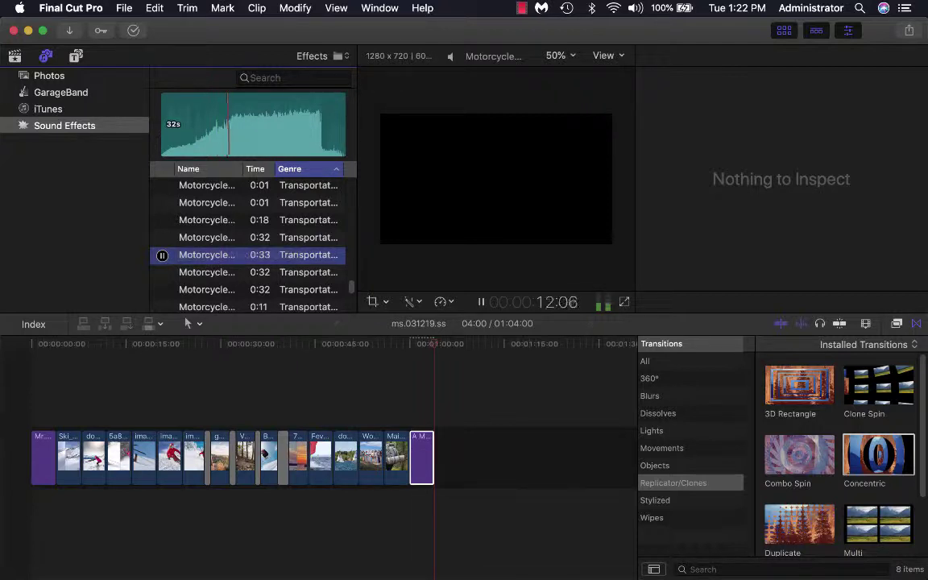
pyautogui.click(161, 255)
pyautogui.click(250, 77)
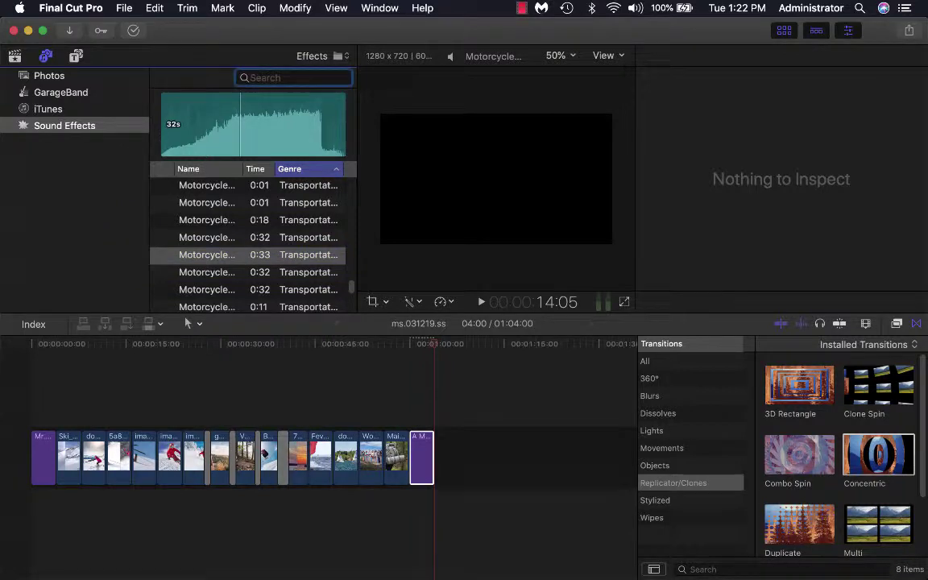
# Step: Search the sound effects for 'ski' and preview Ski 1, Ski 2 and Ski 3
pyautogui.write('ski')
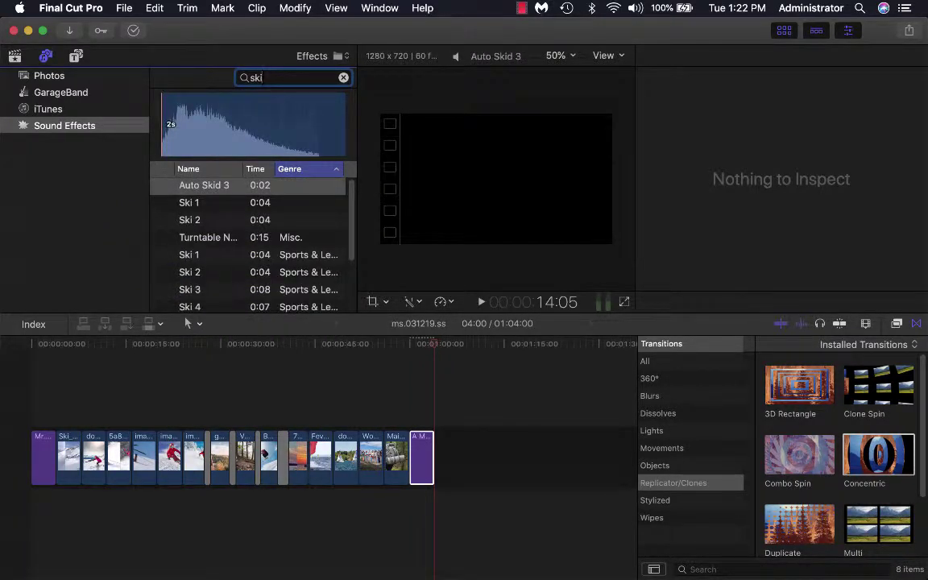
pyautogui.click(205, 202)
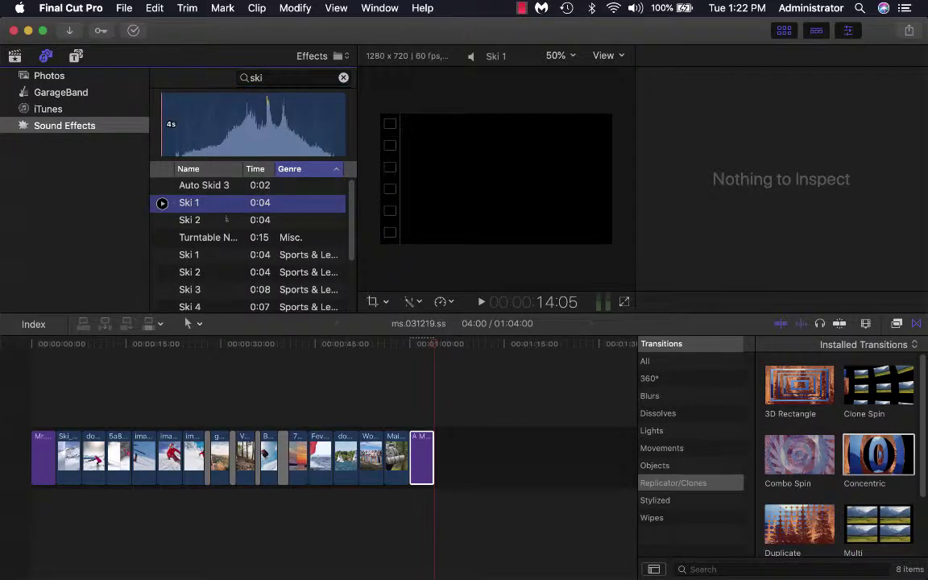
pyautogui.press('space')
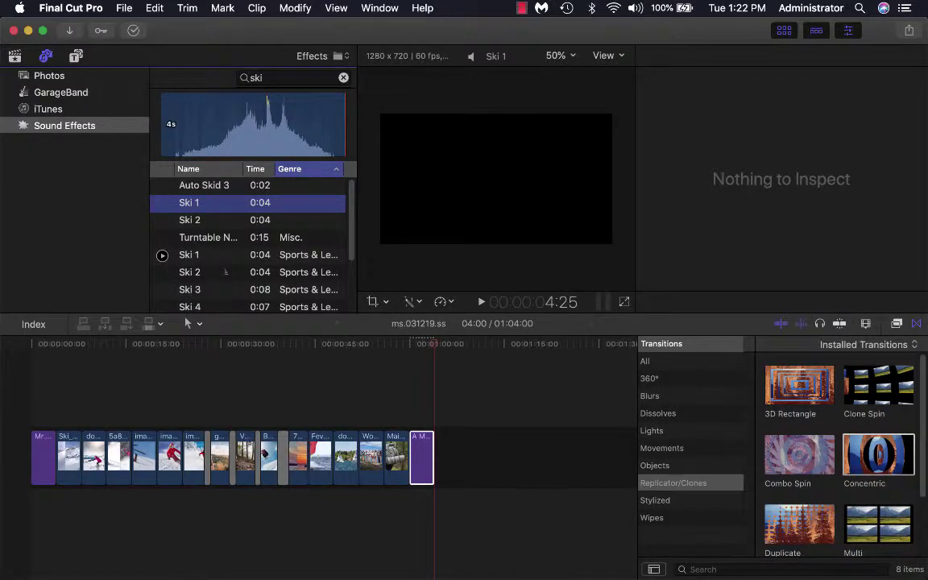
pyautogui.click(162, 255)
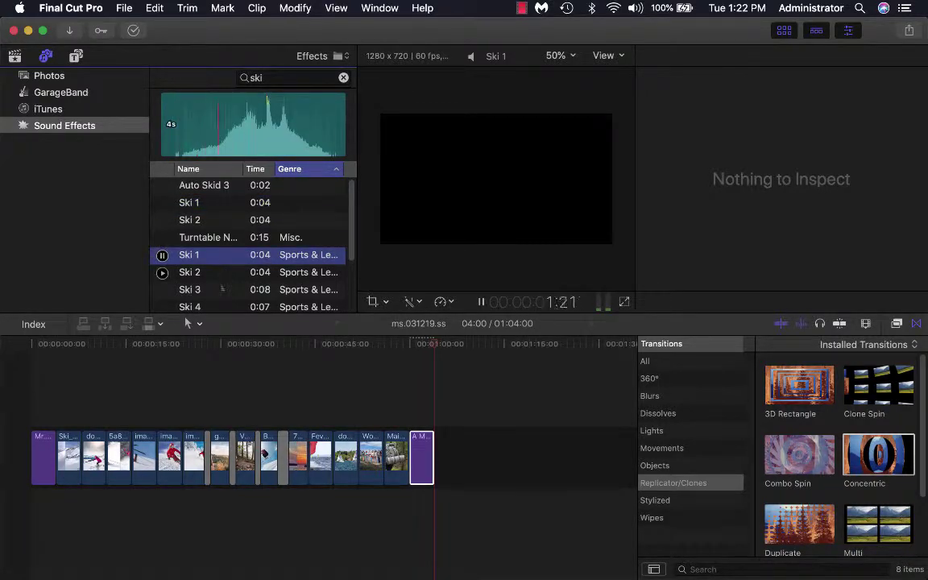
pyautogui.click(226, 272)
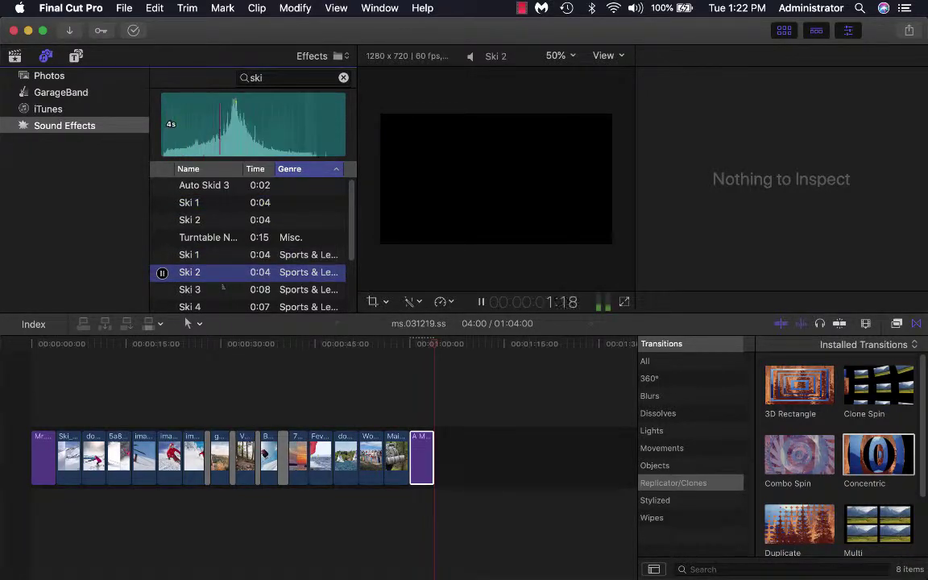
pyautogui.click(222, 291)
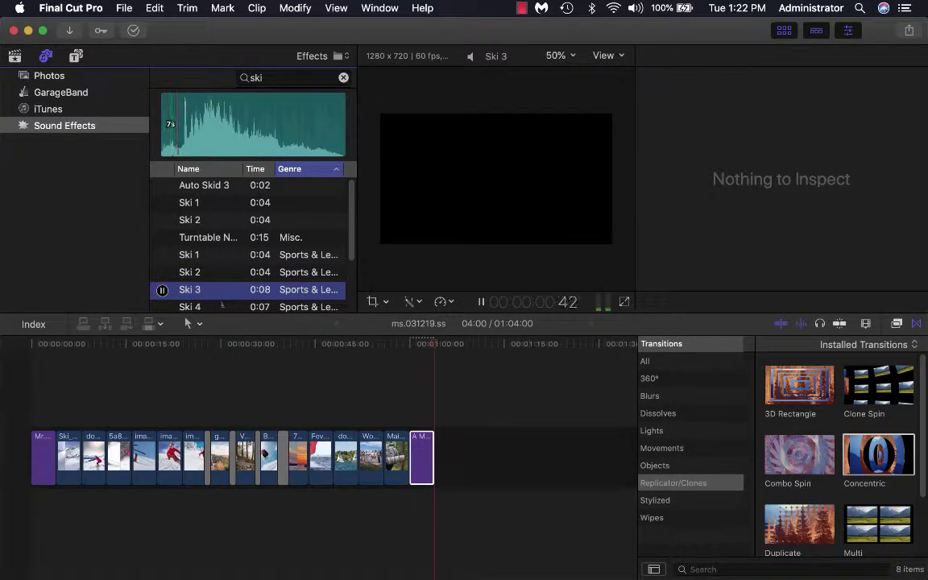
pyautogui.scroll(-2, 222, 304)
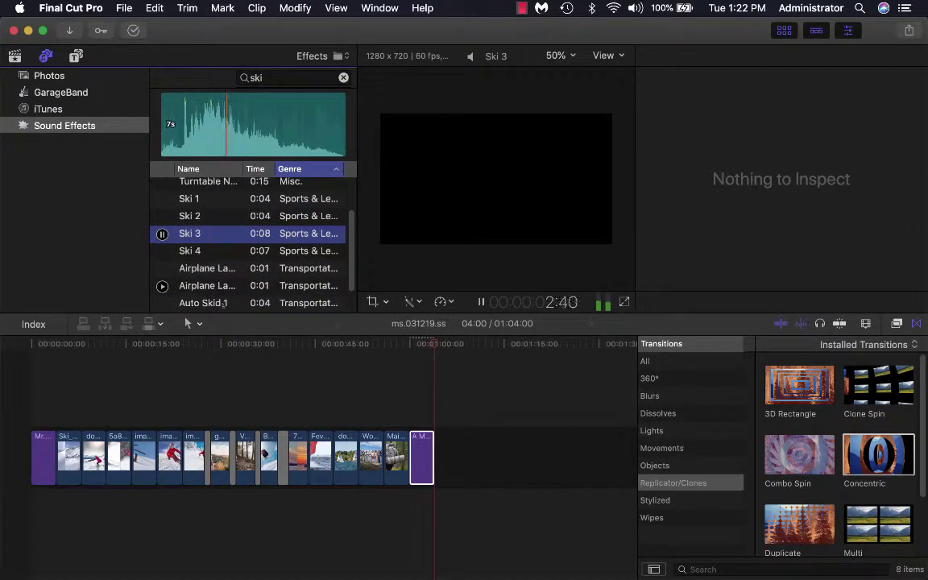
pyautogui.scroll(1, 221, 304)
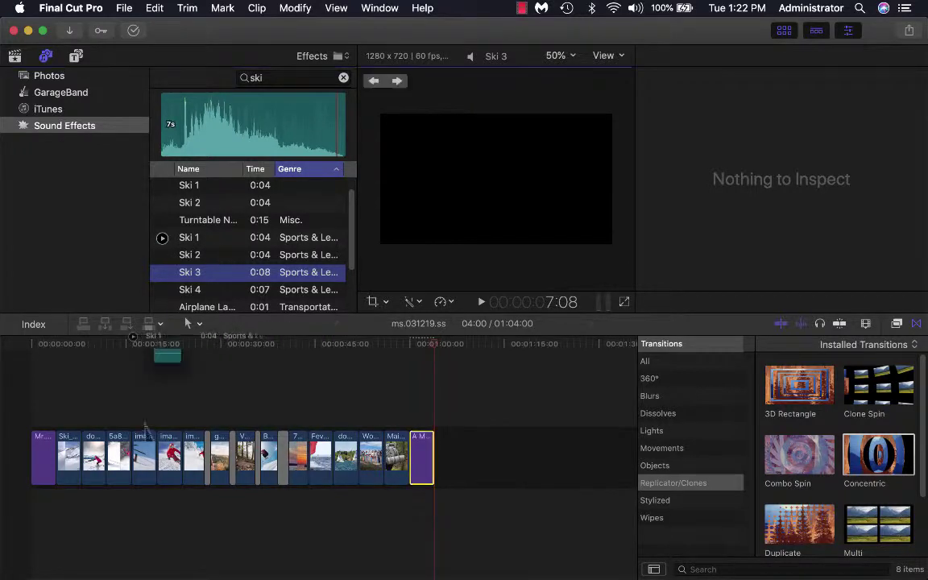
# Step: Connect Ski 1–4 beneath the opening photos, Ski 3 after Ski 1 and Ski 4 after Ski 2
pyautogui.moveTo(168, 355); pyautogui.dragTo(65, 514)
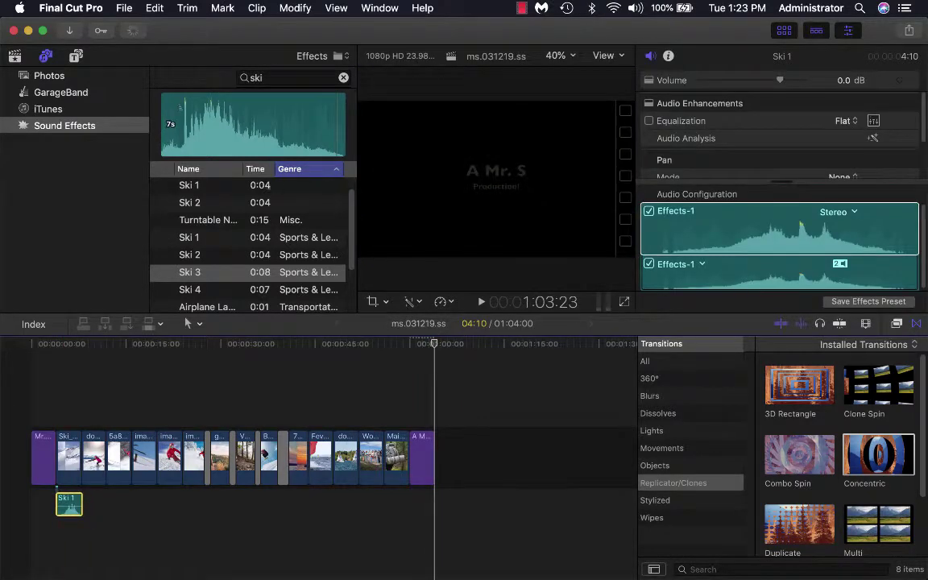
pyautogui.click(198, 254)
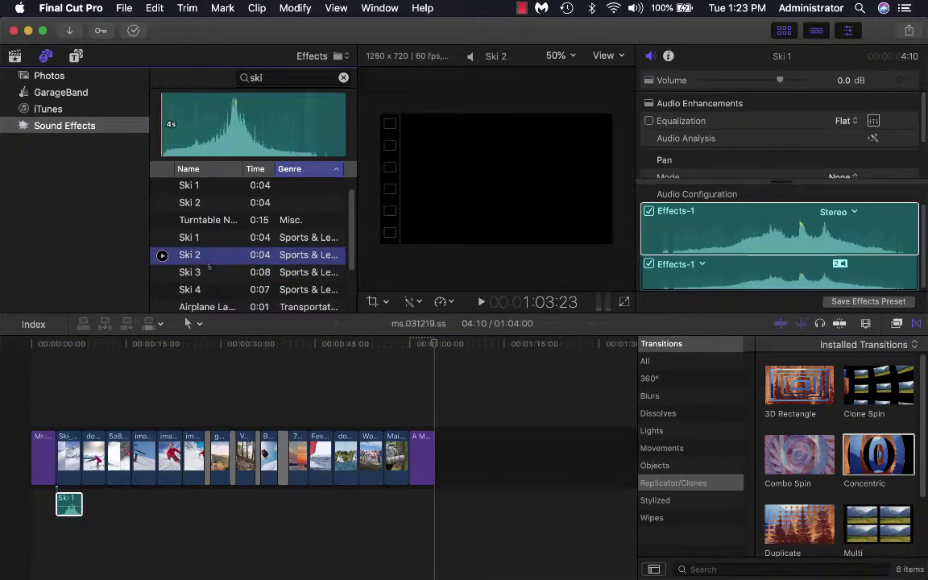
pyautogui.moveTo(198, 255); pyautogui.dragTo(91, 518)
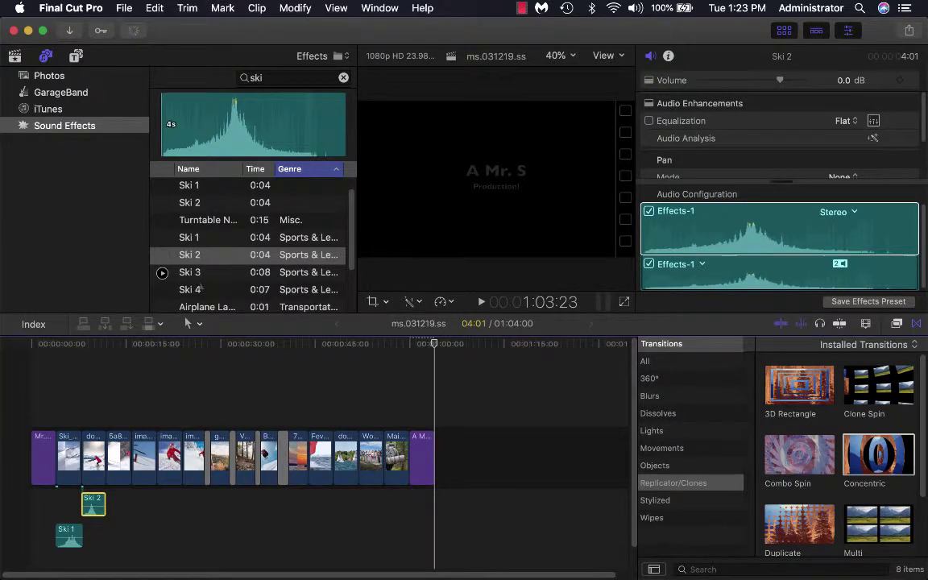
pyautogui.click(198, 284)
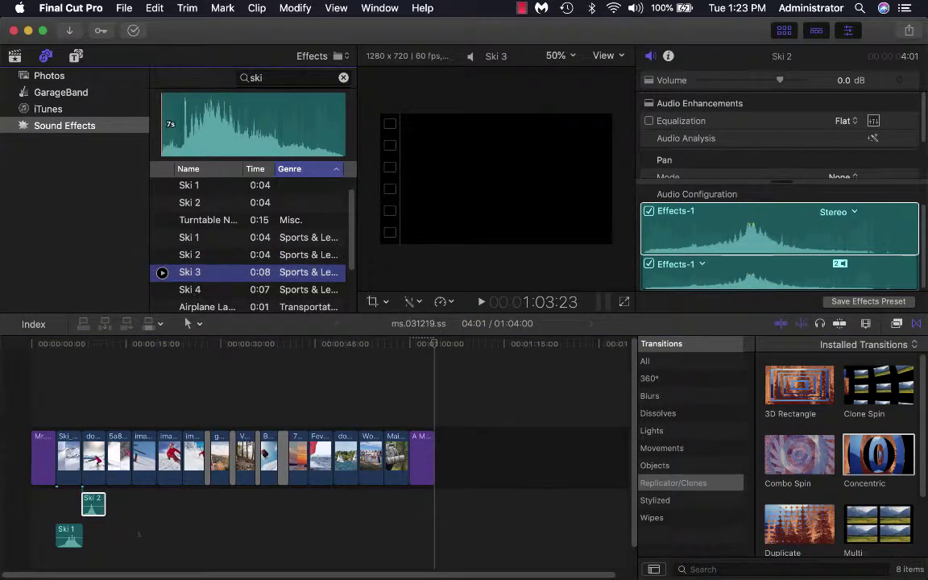
pyautogui.moveTo(138, 534); pyautogui.dragTo(106, 547)
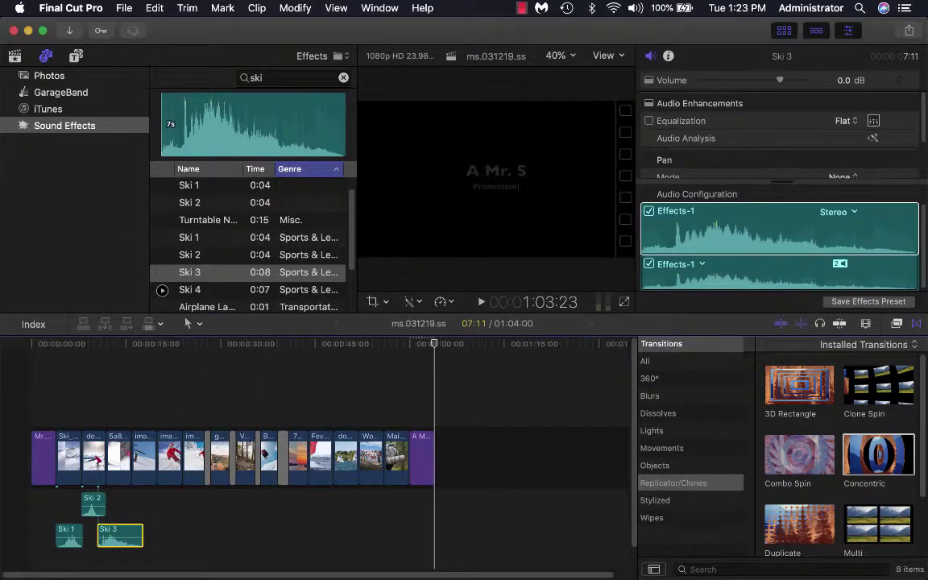
pyautogui.click(162, 289)
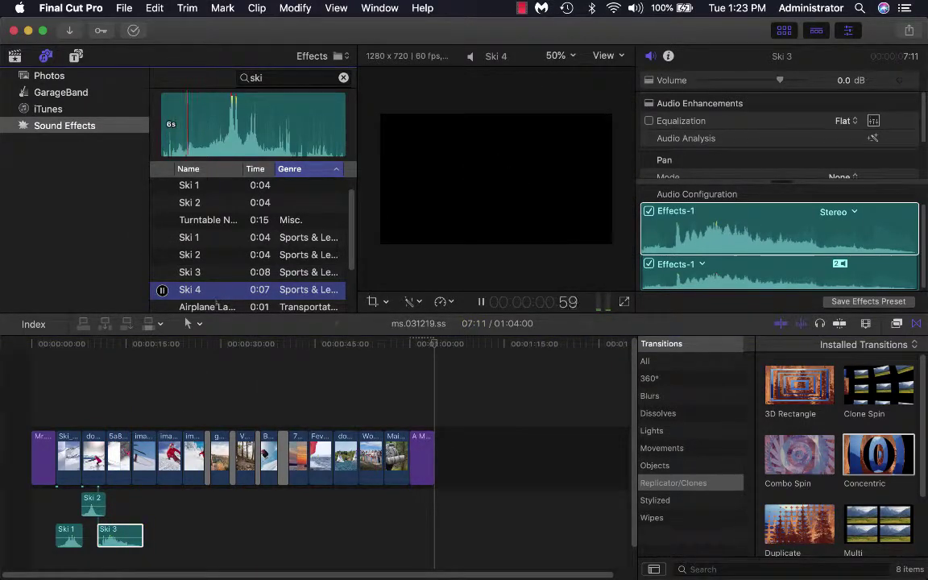
pyautogui.moveTo(165, 289); pyautogui.dragTo(138, 519)
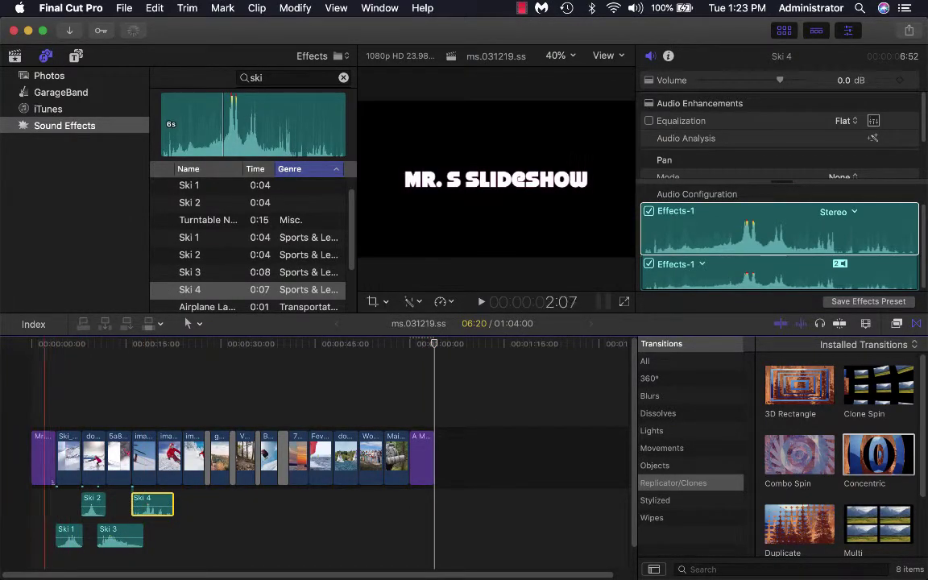
# Step: Play the slideshow opening with the new ski sound effects, then stop
pyautogui.press('space')
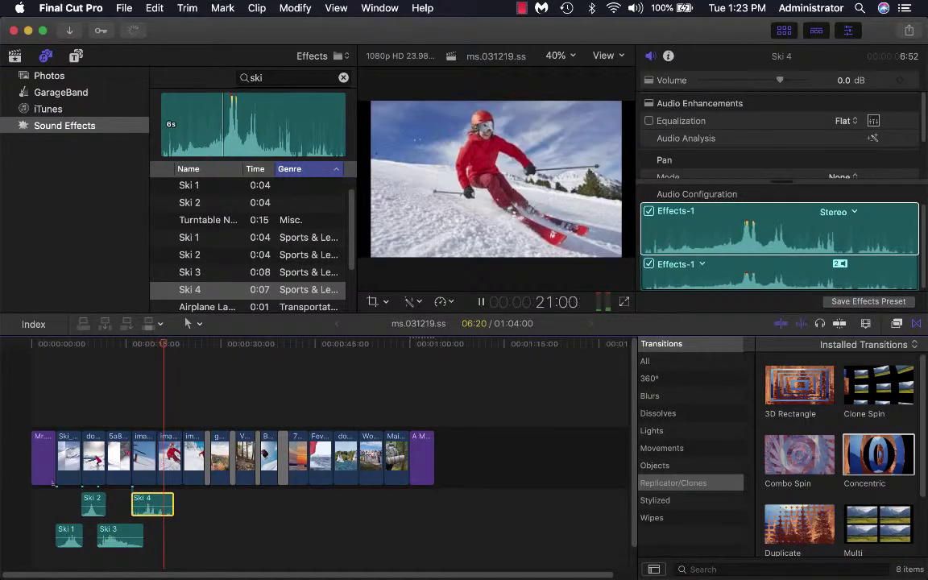
pyautogui.press('space')
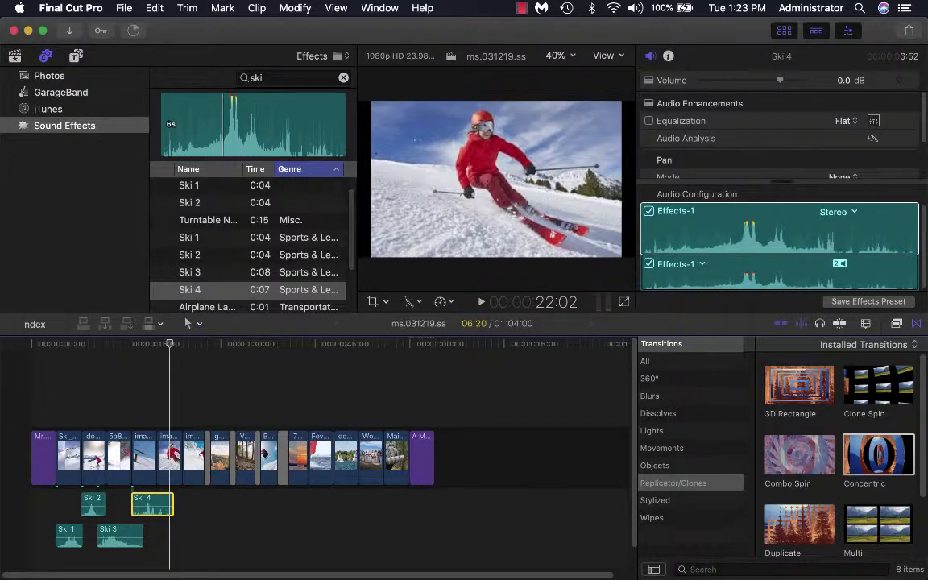
pyautogui.scroll(-4, 250, 242)
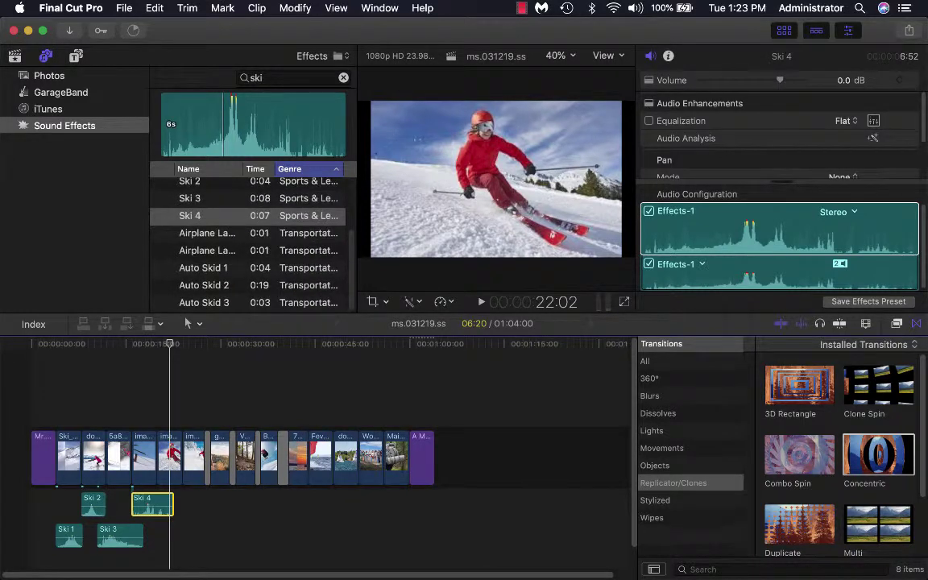
pyautogui.scroll(5, 250, 241)
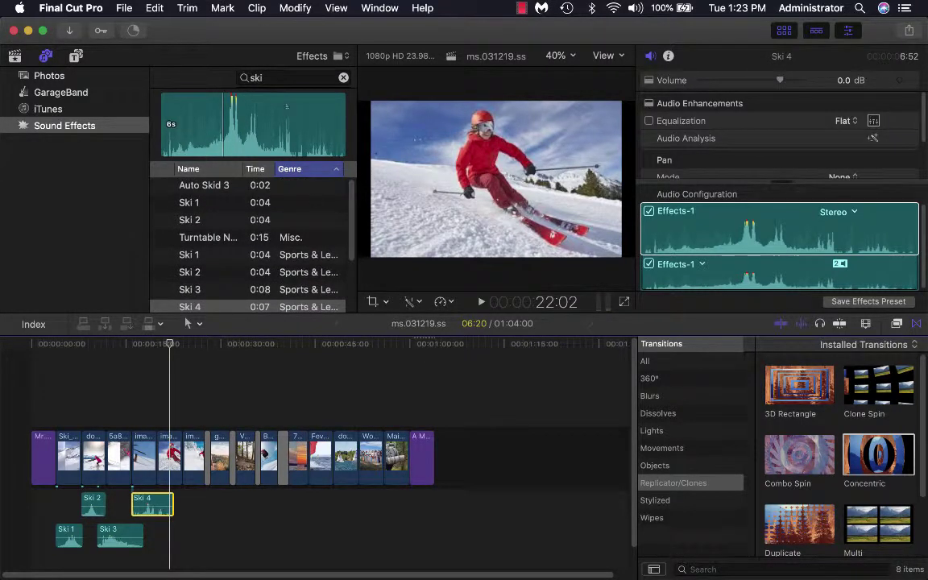
pyautogui.press('super+f')
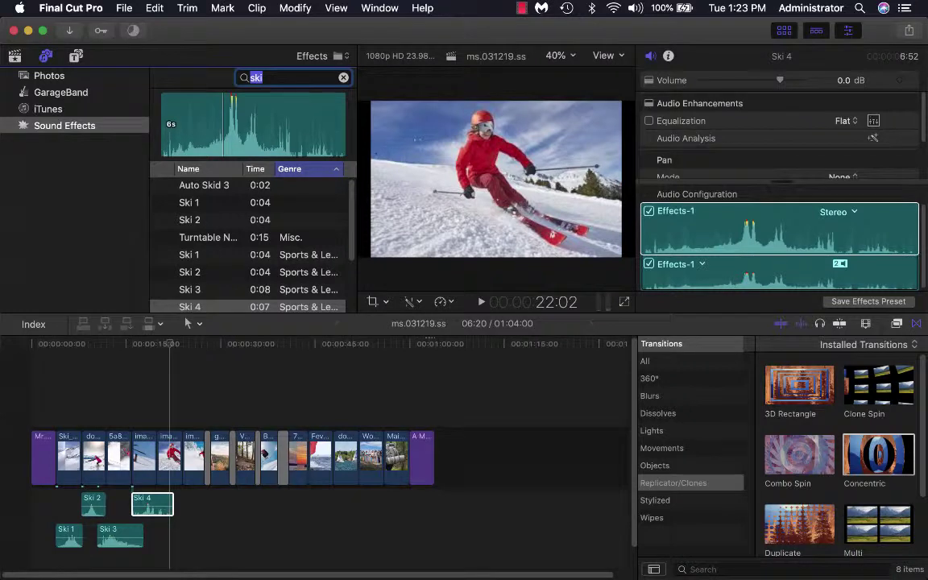
# Step: Search the sound effects for 'jingles' and preview the 0:37 Barbeque and 0:32 Bossa tracks
pyautogui.write('jing')
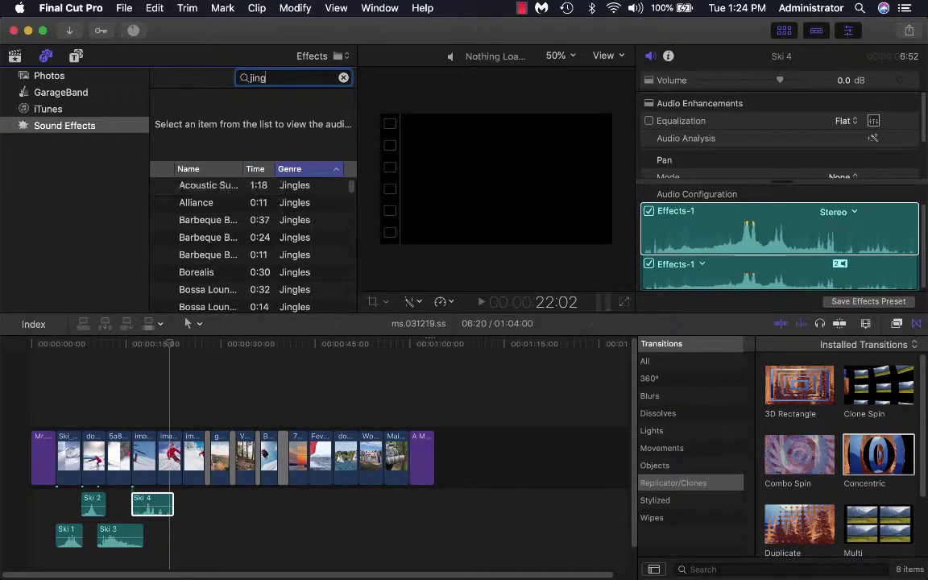
pyautogui.write('les')
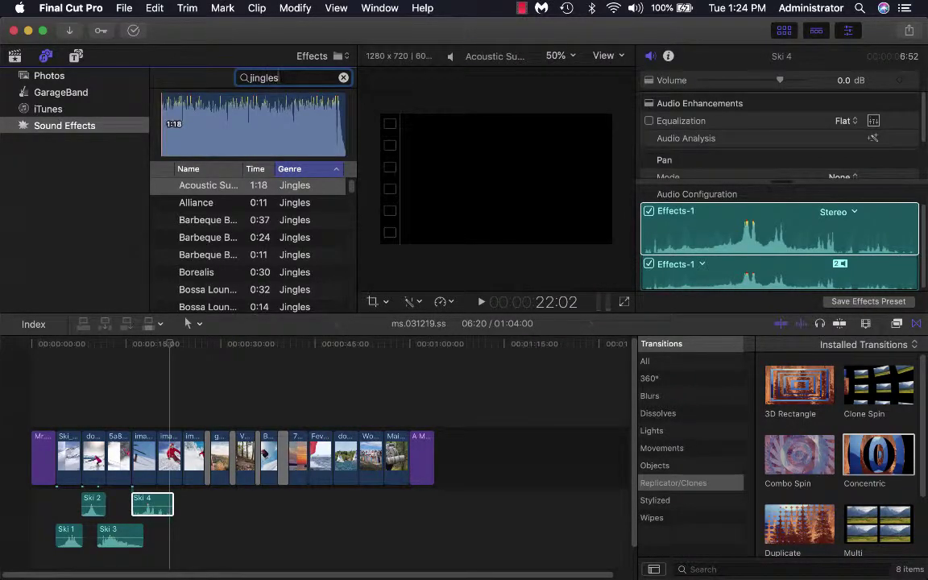
pyautogui.click(162, 220)
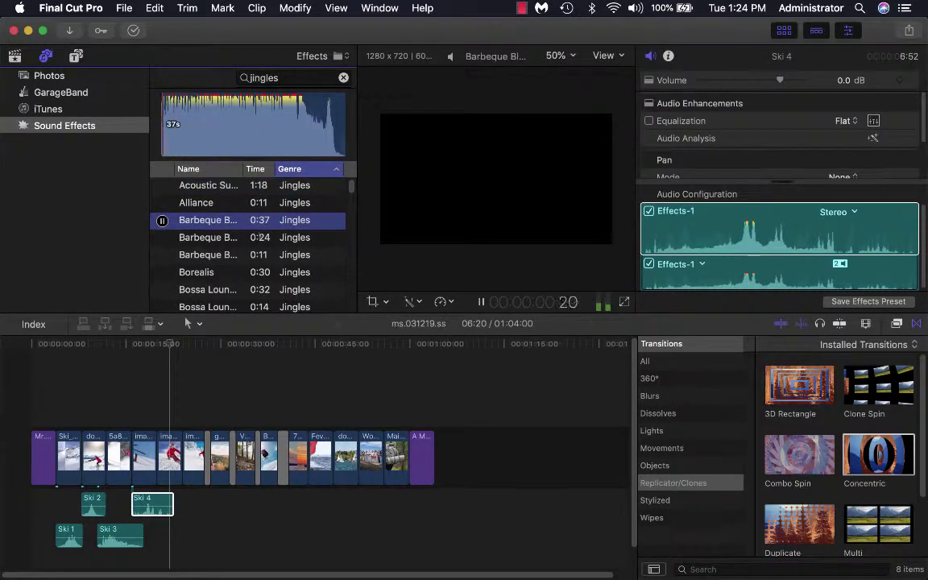
pyautogui.scroll(-3, 259, 237)
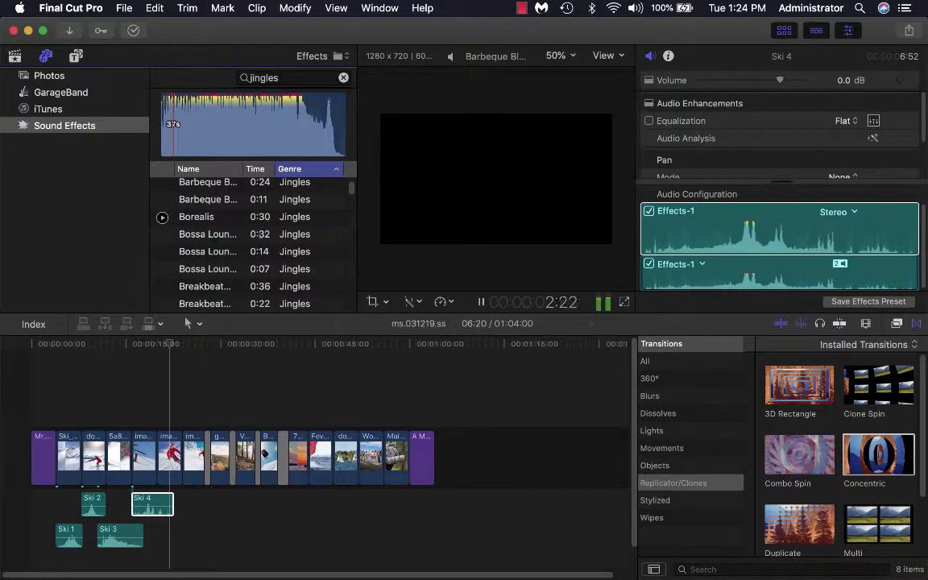
pyautogui.click(256, 240)
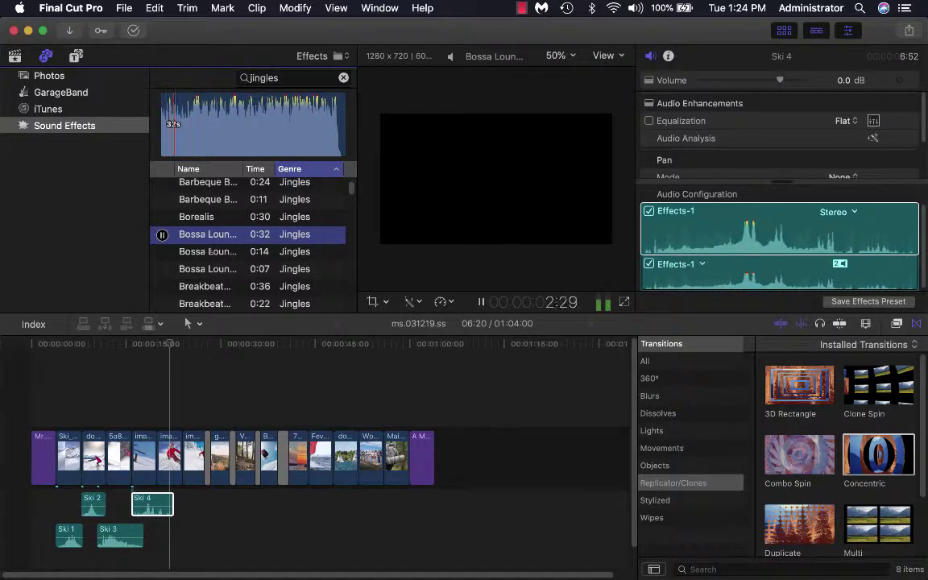
# Step: Place Bossa Lounger Long beneath the slideshow from its start and lower its volume to -16 dB
pyautogui.moveTo(211, 242); pyautogui.dragTo(64, 568)
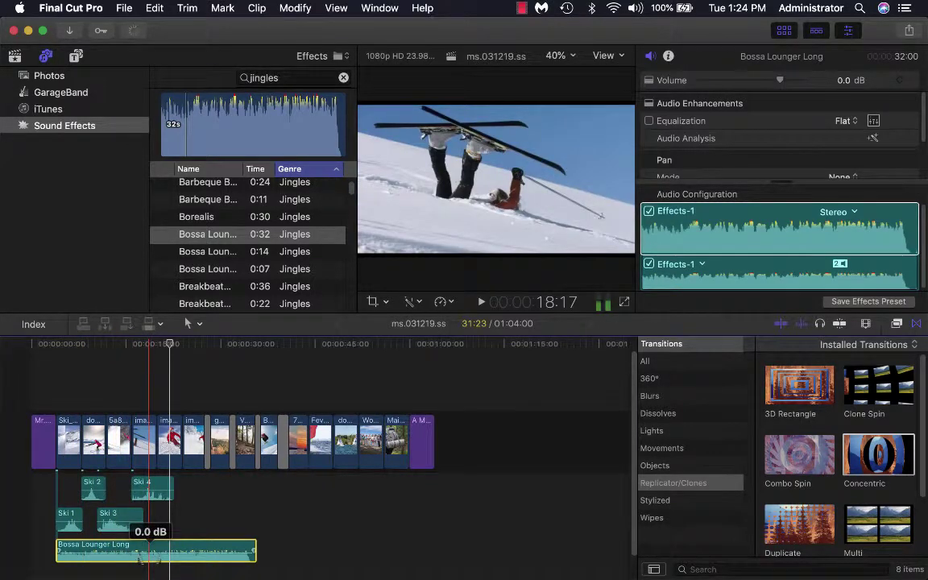
pyautogui.moveTo(140, 556); pyautogui.dragTo(140, 563)
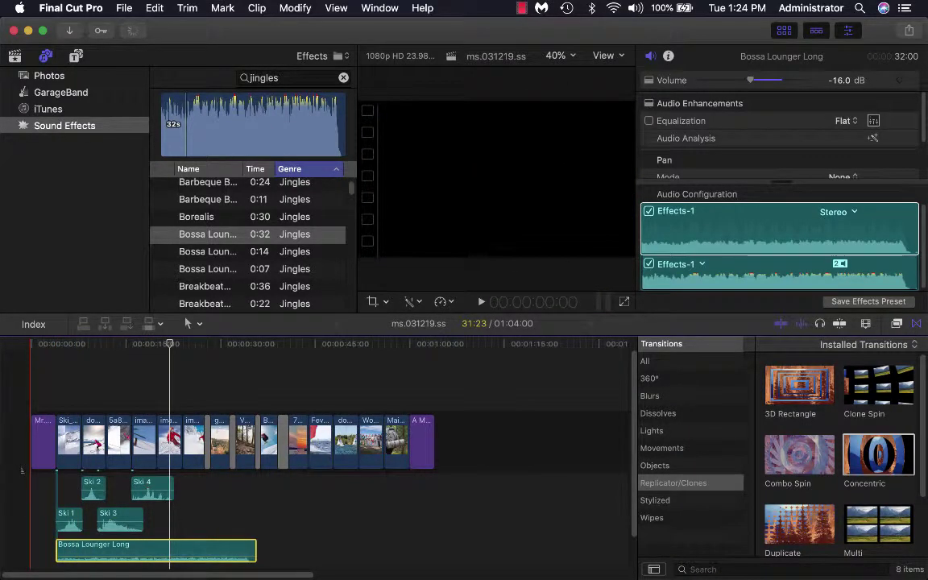
# Step: Play the slideshow from the start to hear the -16 dB jingle under the ski sounds, then stop
pyautogui.hotkey('ctrl', 'shift', 'i')
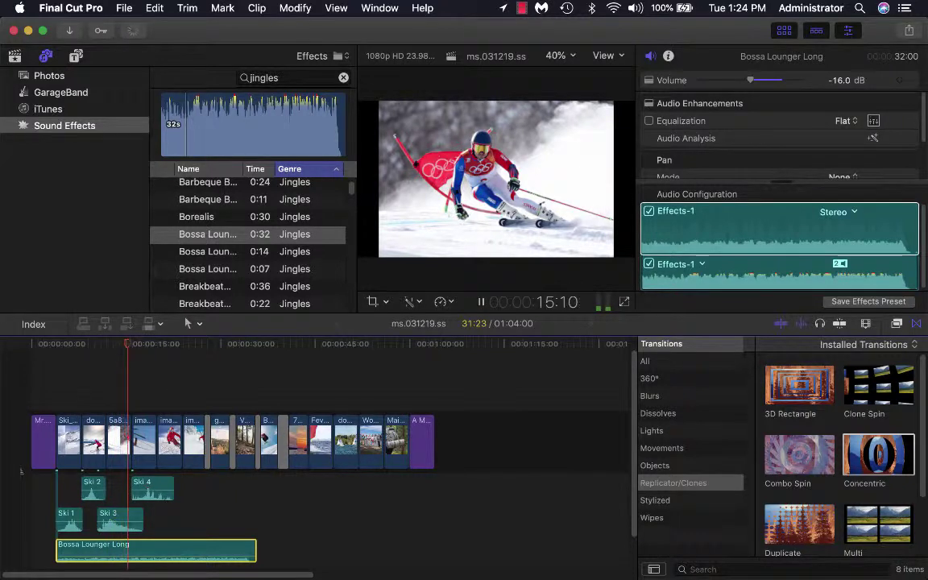
pyautogui.press('space')
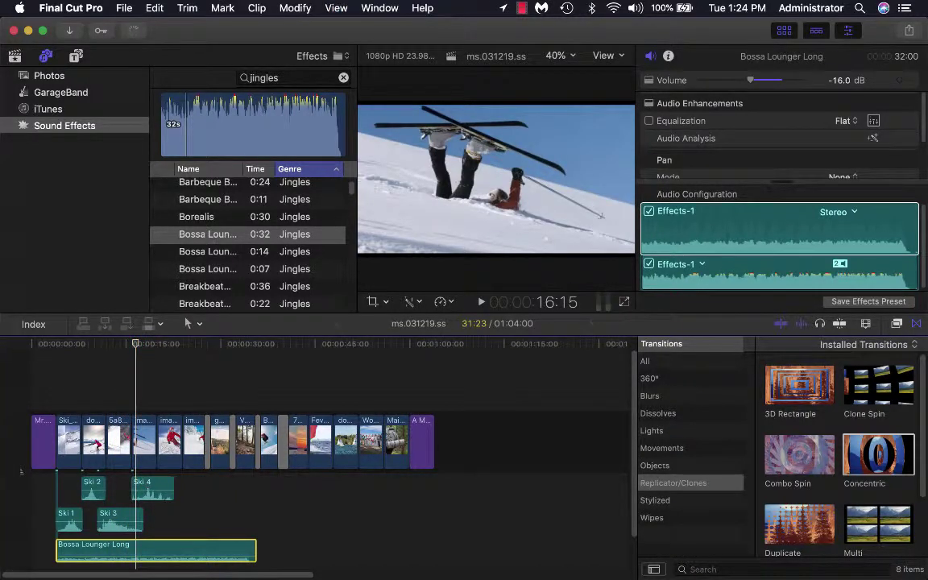